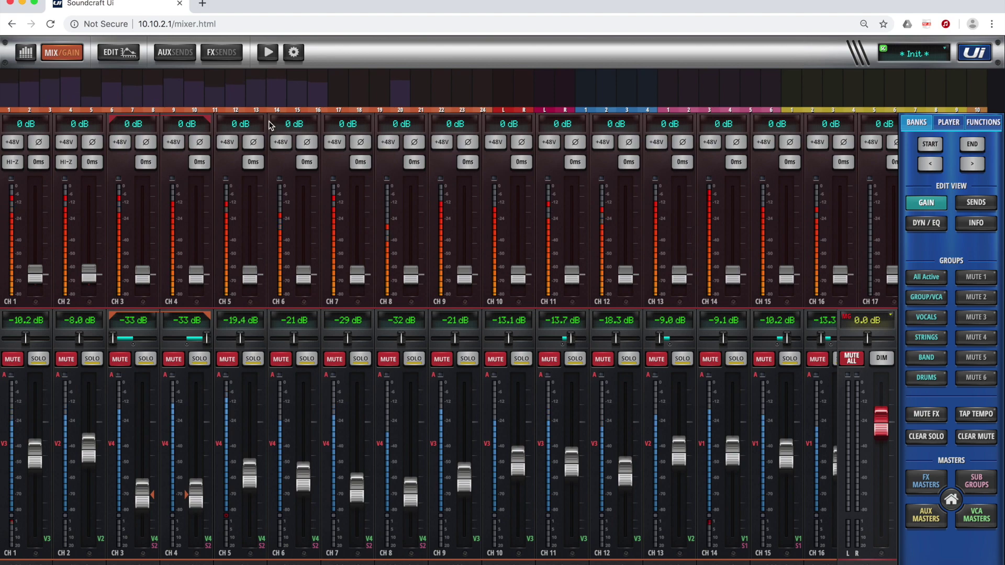
Open the VCA group assignment page and compare the VOCALS and STRINGS group members.
left_click(26, 52)
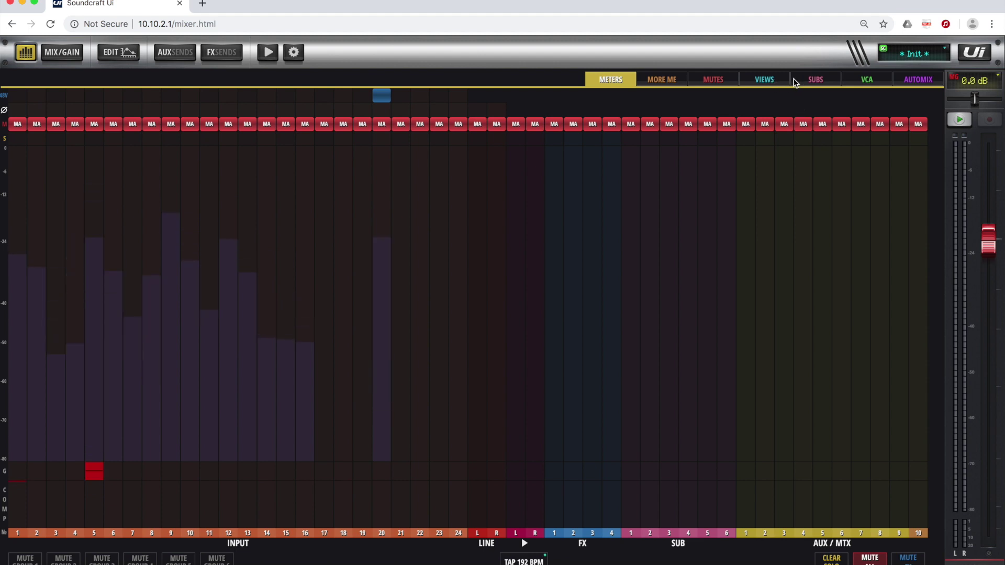
left_click(868, 79)
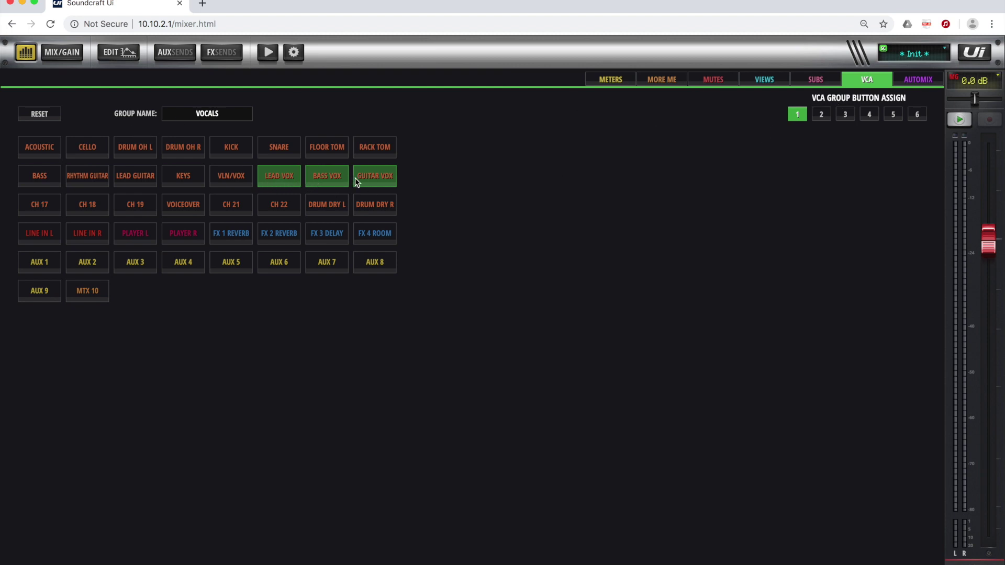
left_click(815, 114)
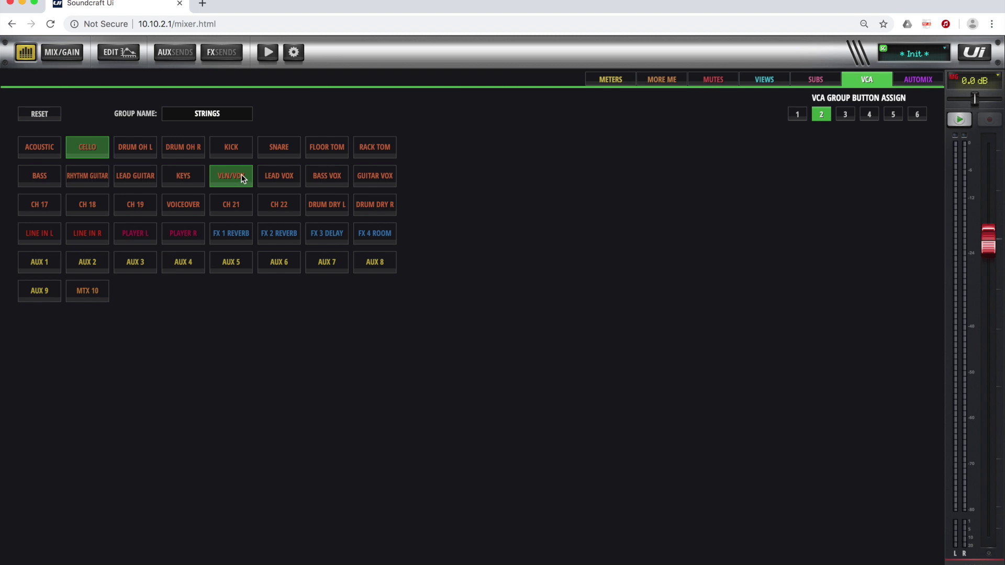
left_click(797, 114)
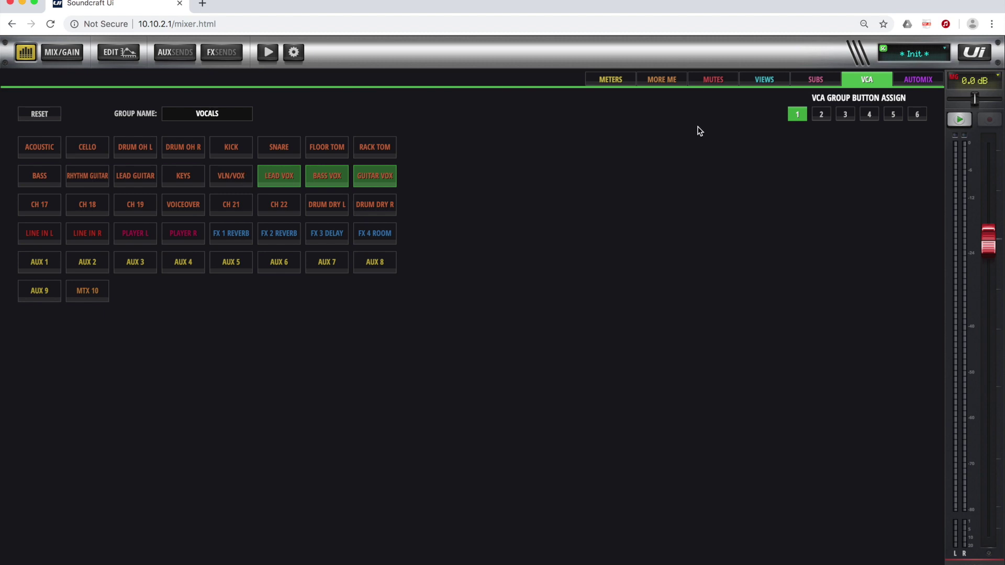
left_click(821, 114)
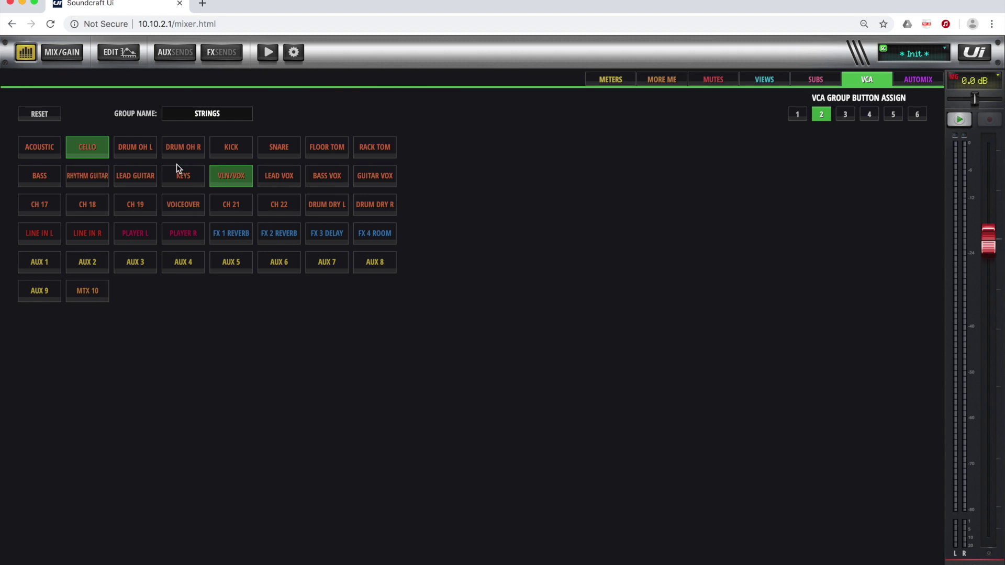
left_click(797, 114)
left_click(821, 114)
Review the BAND and DRUMS groups, check empty groups 5 and 6, and finish on group 5.
left_click(851, 116)
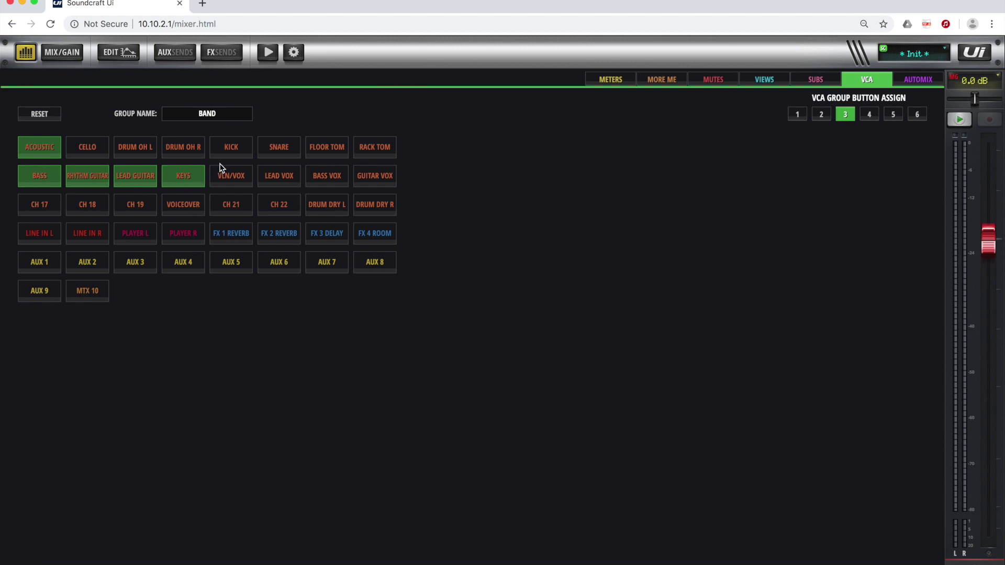
left_click(873, 114)
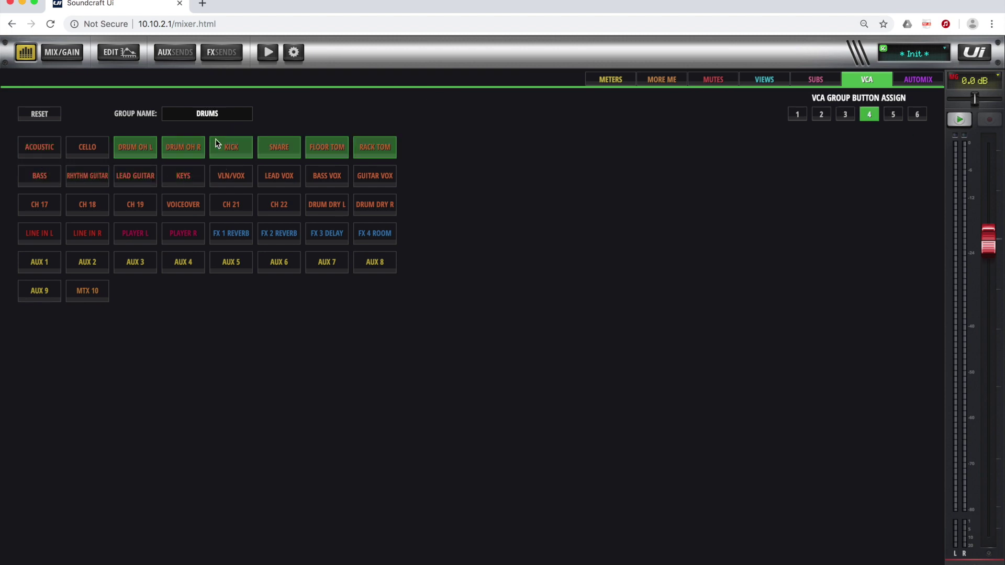
left_click(892, 114)
left_click(924, 119)
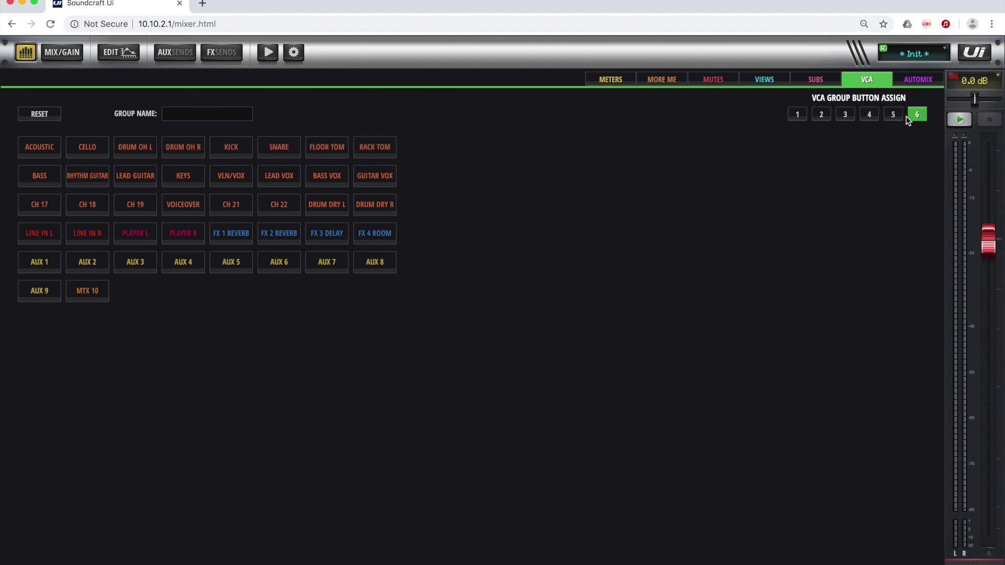
left_click(901, 119)
left_click(793, 116)
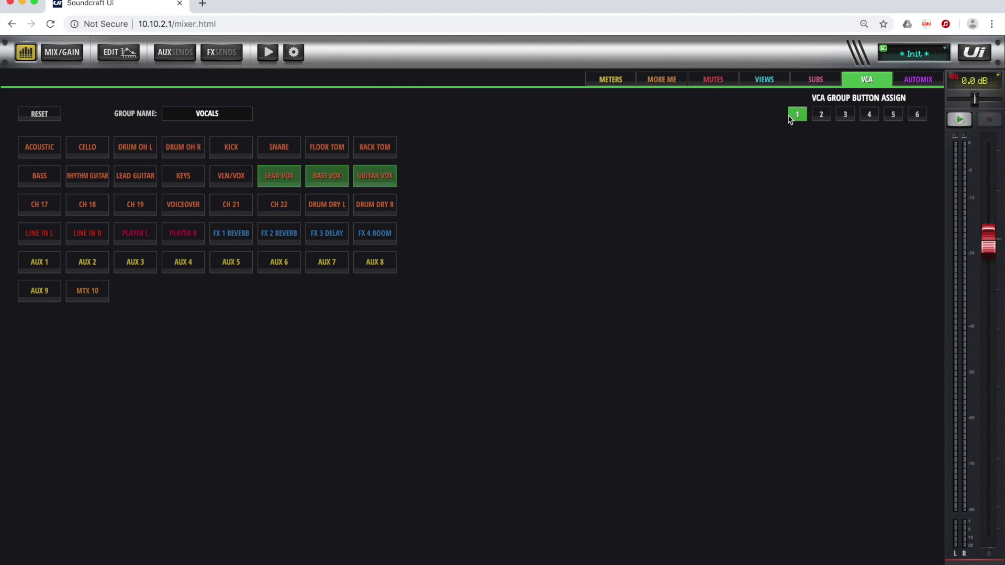
left_click(902, 117)
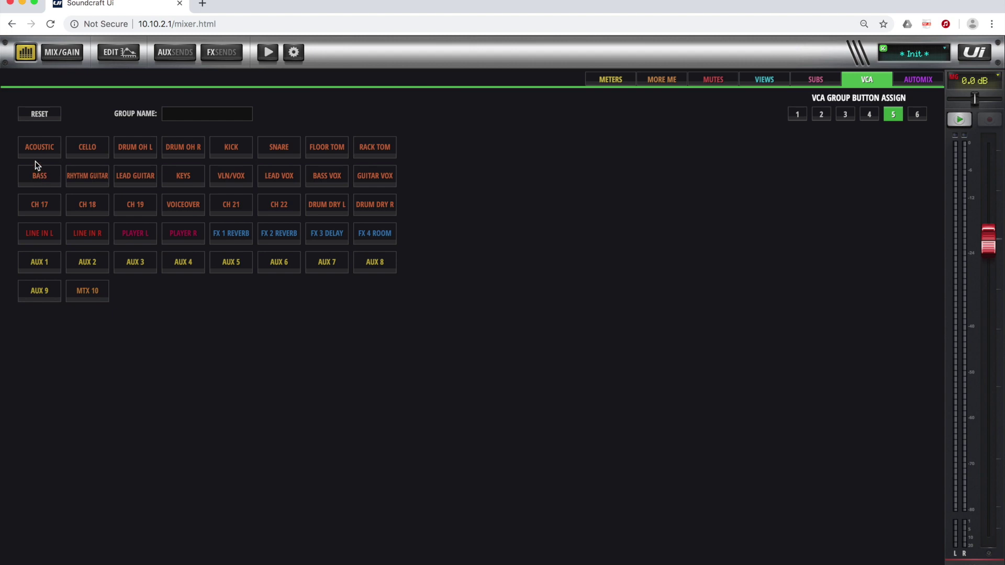
Assign FX 1 Reverb, FX 2 Reverb, FX 3 Delay and FX 4 Room to VCA group 5.
left_click(807, 80)
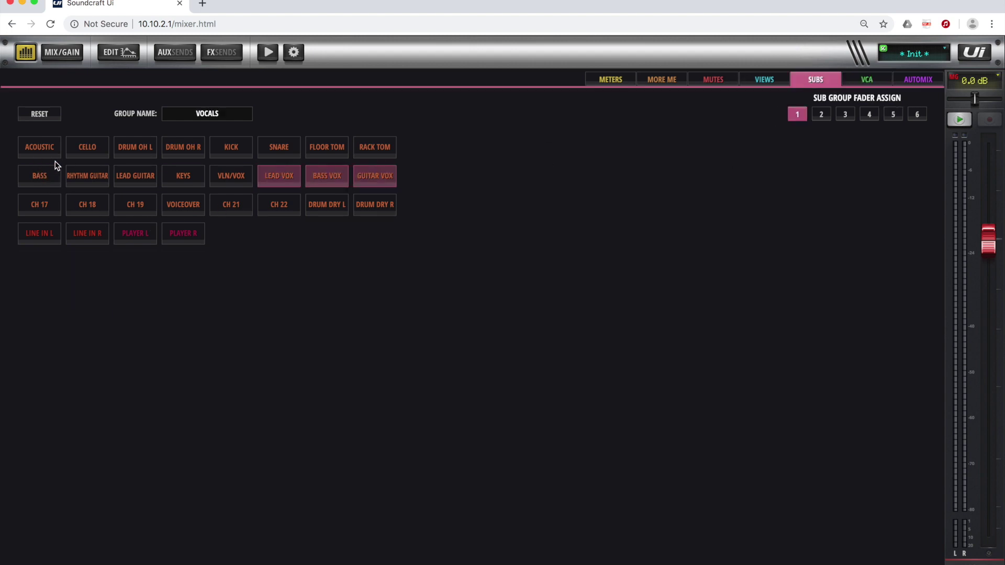
left_click(879, 80)
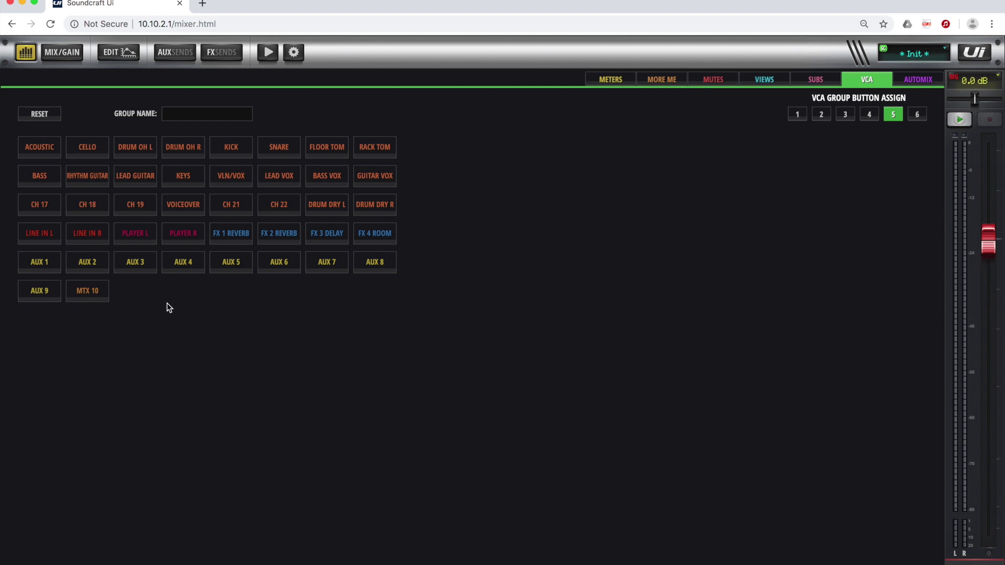
left_click(247, 238)
left_click(279, 242)
left_click(324, 240)
left_click(379, 243)
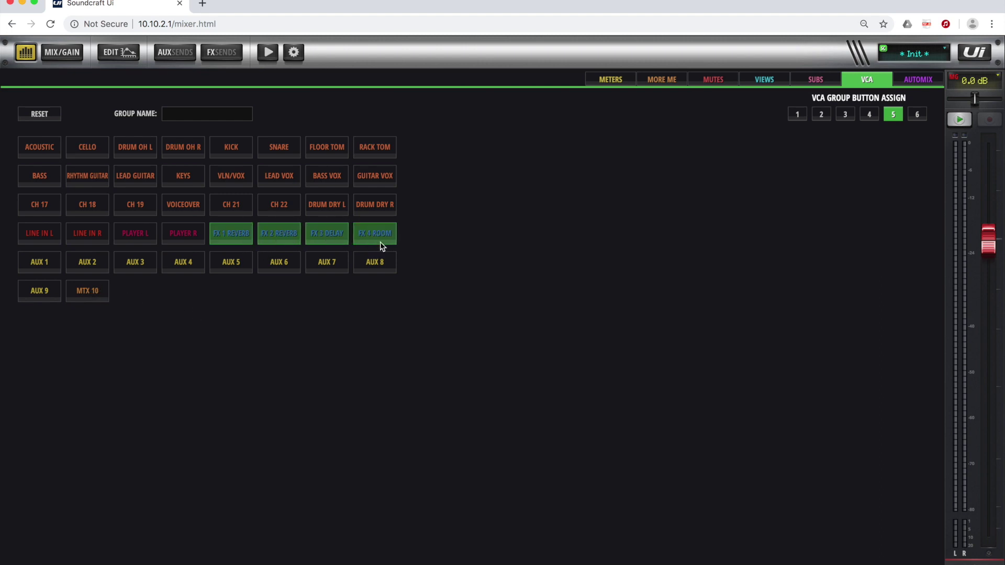
Name VCA group 5 'FX' and go back to the channel mixer.
left_click(222, 115)
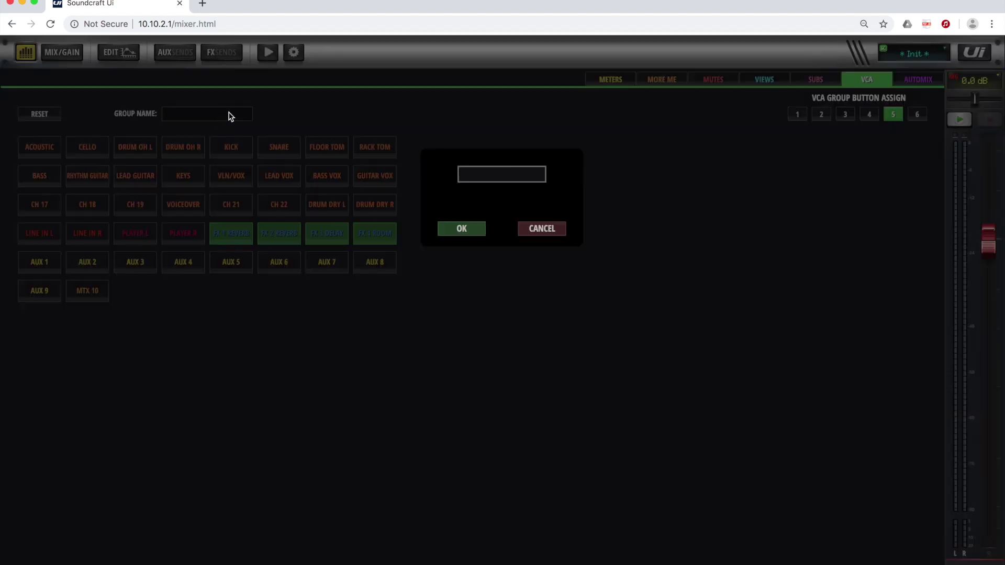
type("fx")
left_click(477, 233)
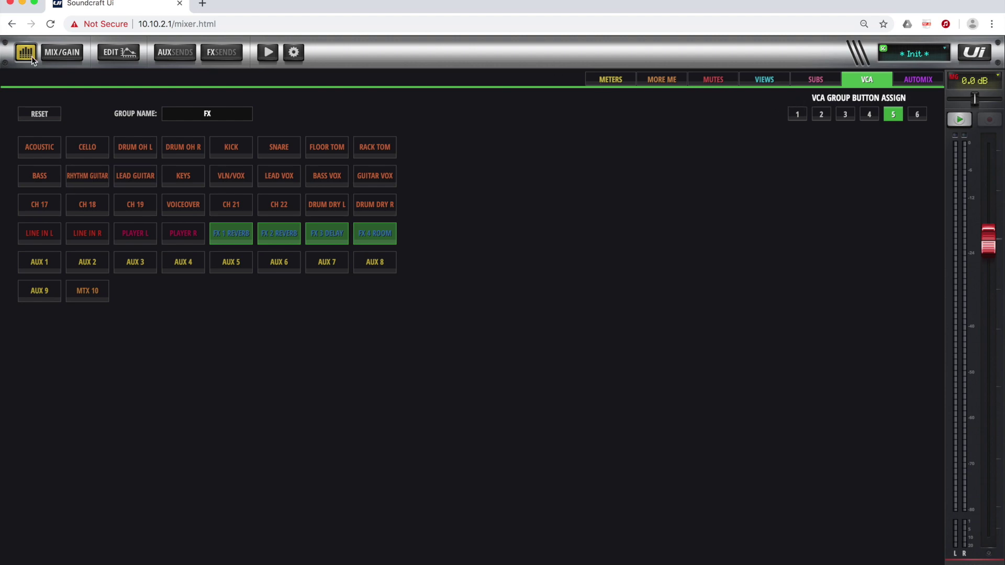
left_click(62, 52)
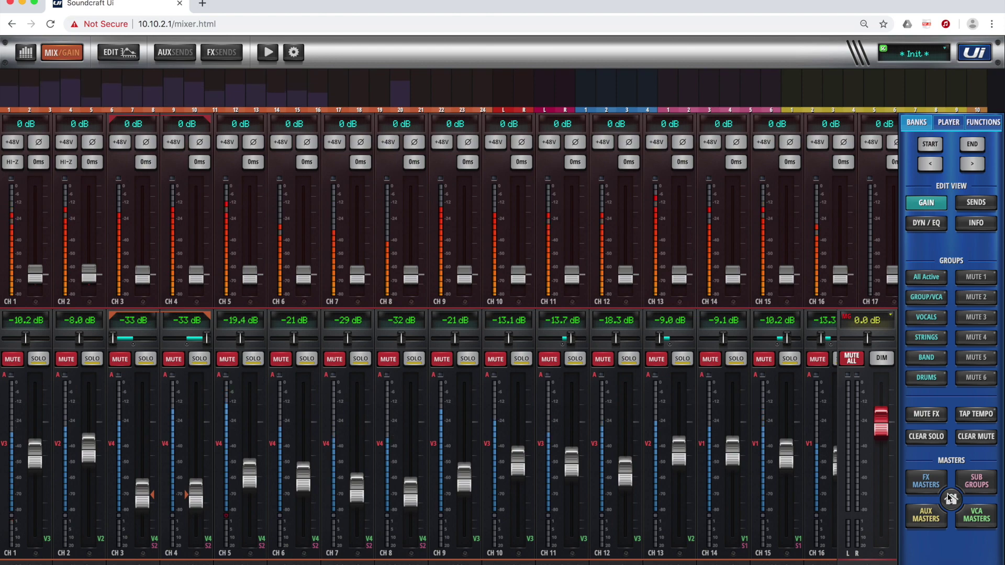
Switch the fader bank to the VCA masters, showing six VCA faders.
left_click(976, 515)
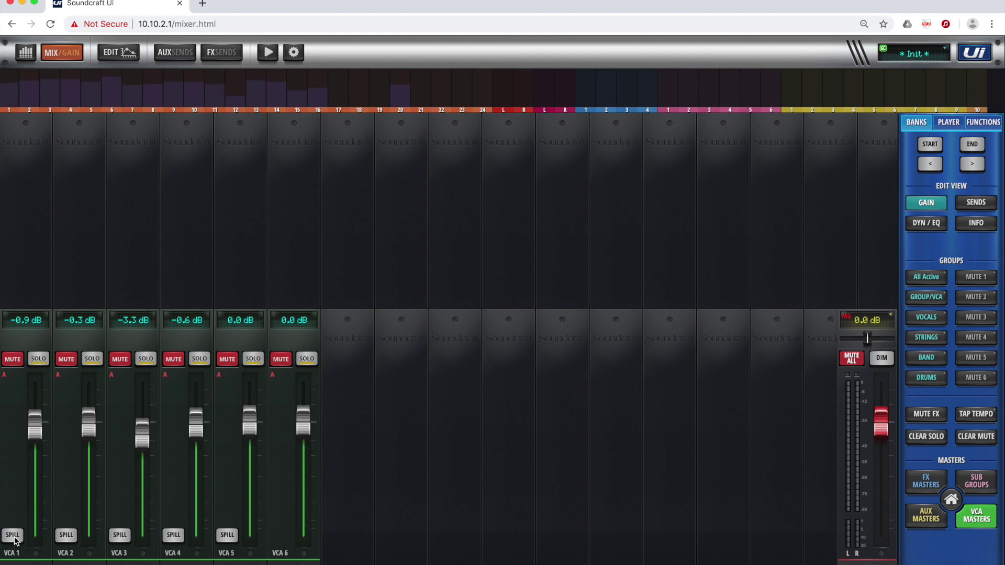
left_click(120, 534)
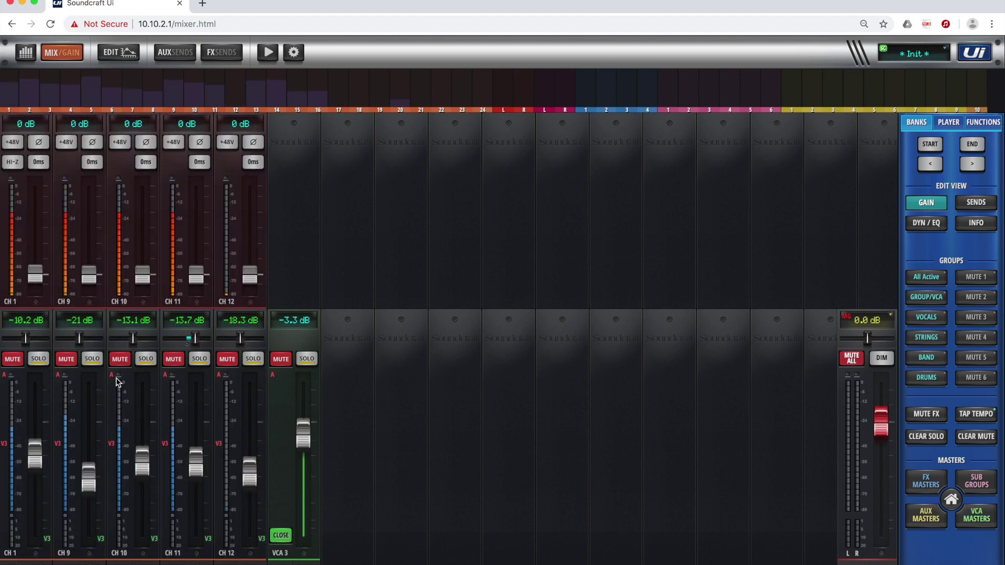
left_click(285, 538)
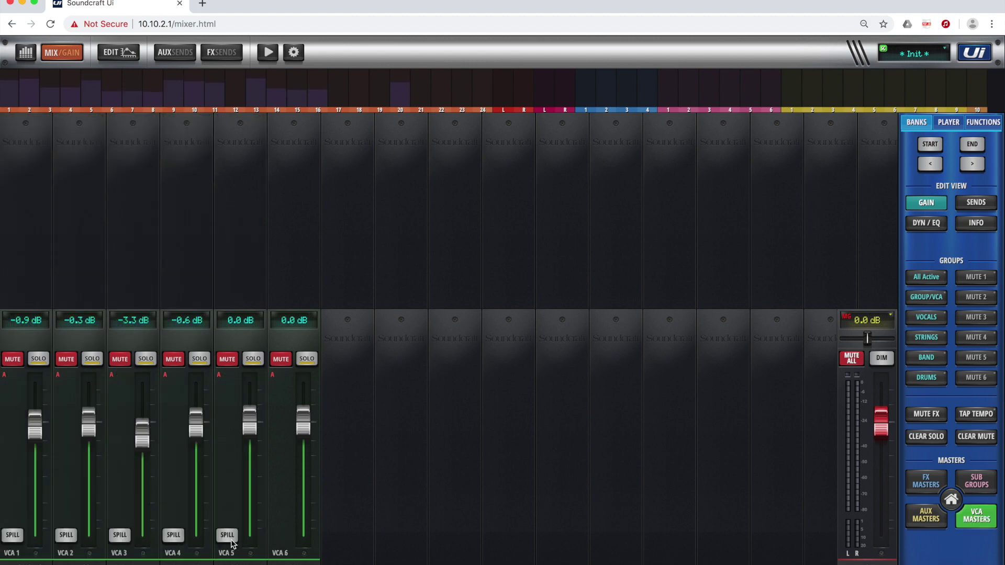
left_click(24, 537)
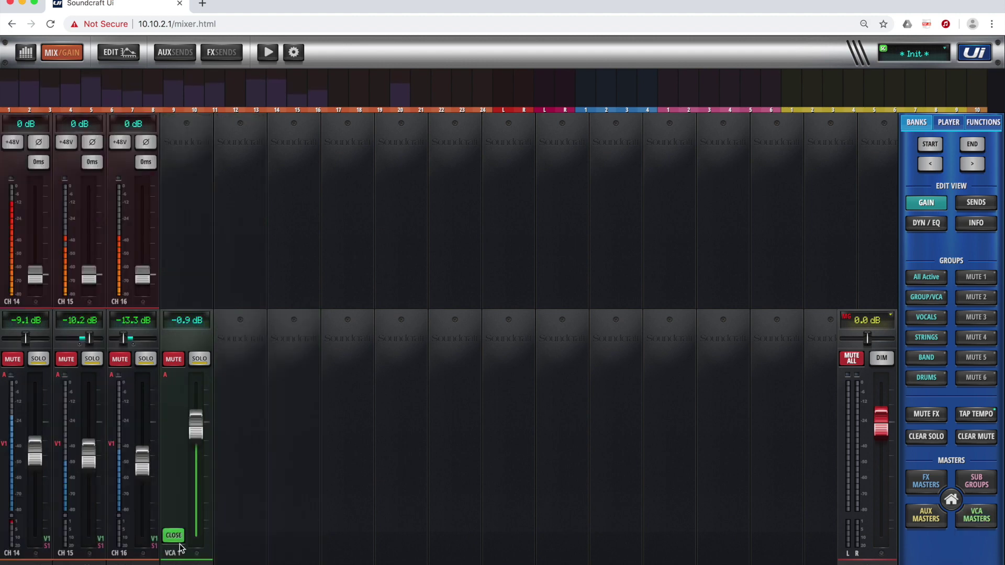
left_click(182, 539)
left_click(74, 533)
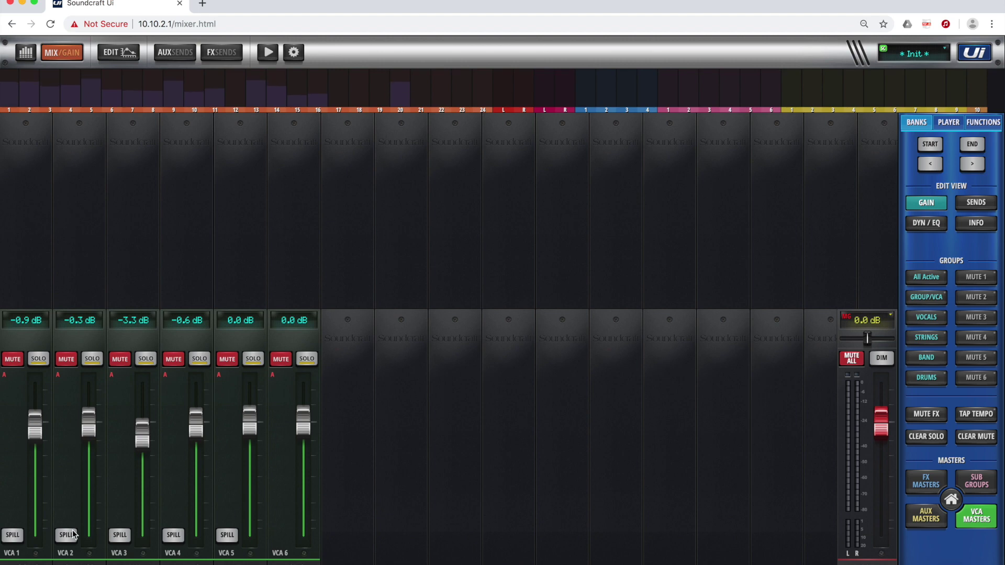
left_click(125, 538)
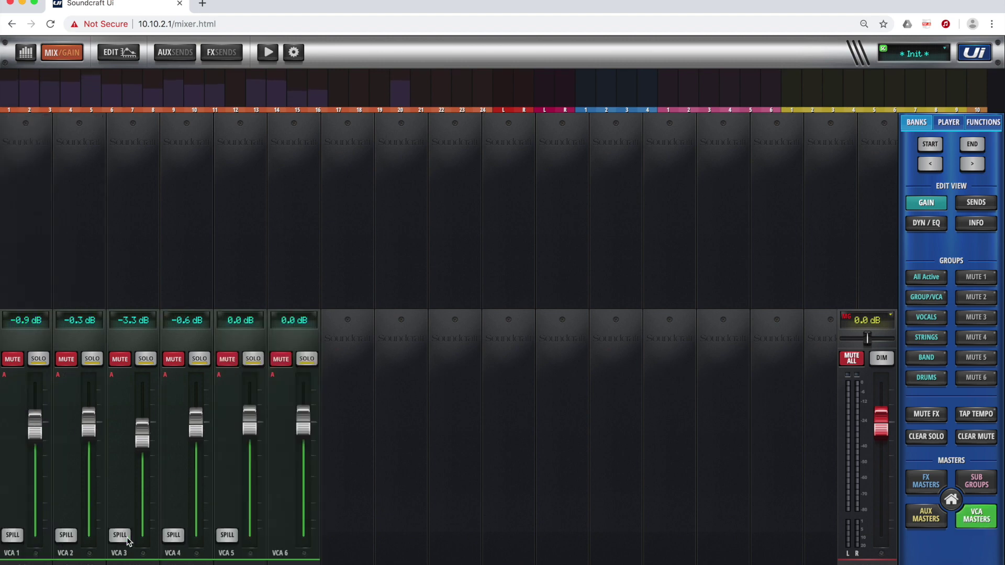
Show the DRUMS layout with VCA 4, CH 3–8, 23, 24 and SUB 2, spilling and closing VCA 4.
left_click(924, 381)
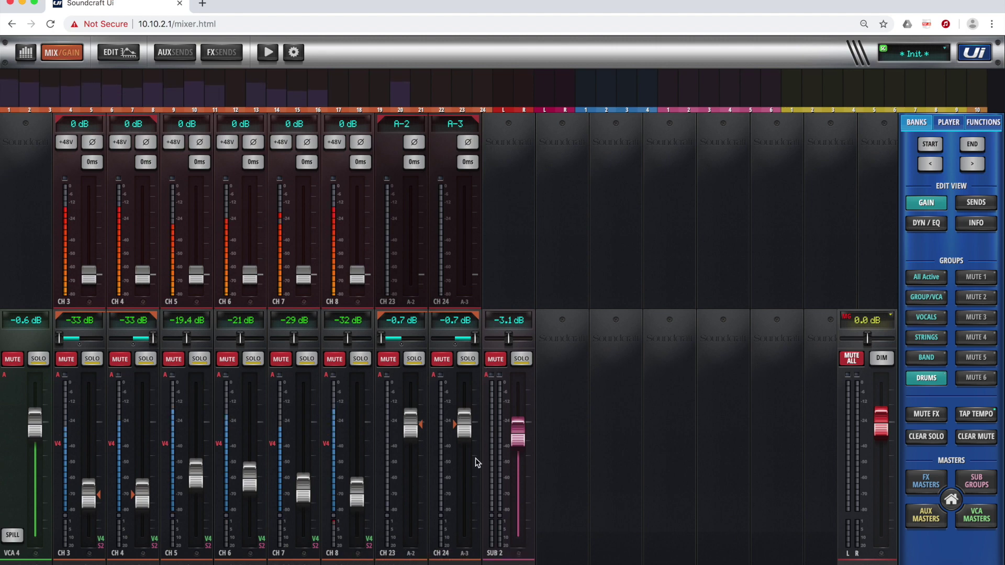
left_click(519, 441)
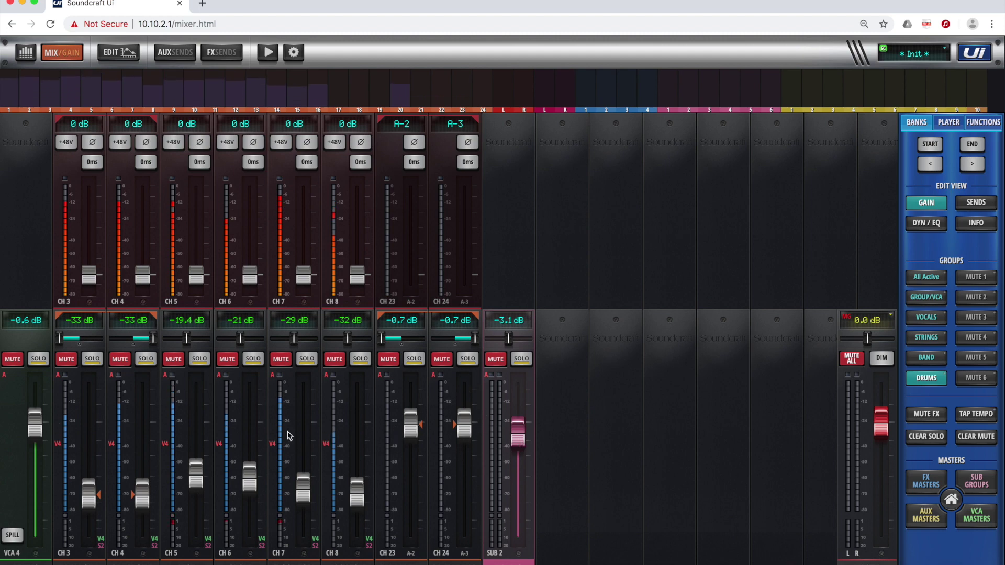
left_click(11, 534)
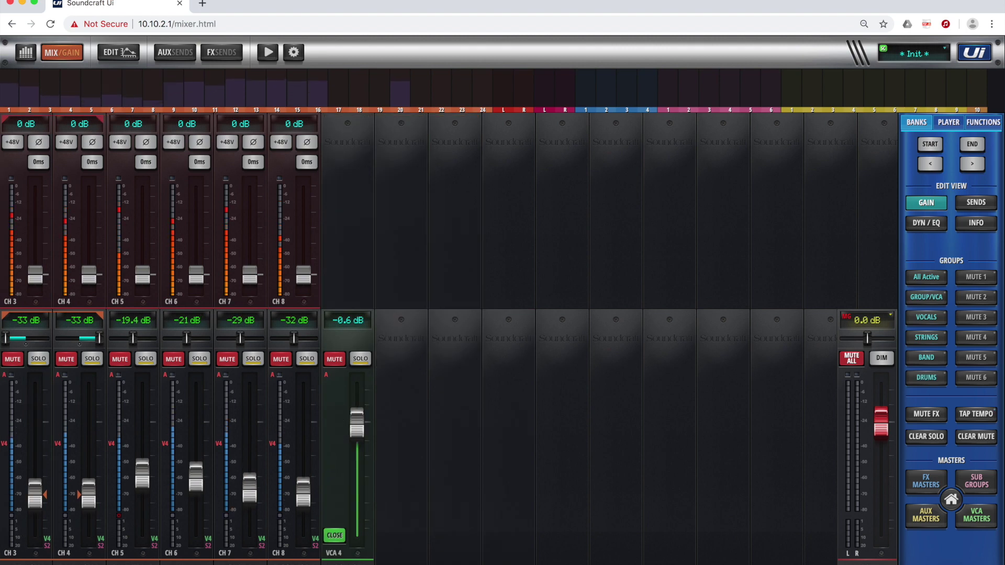
left_click(335, 534)
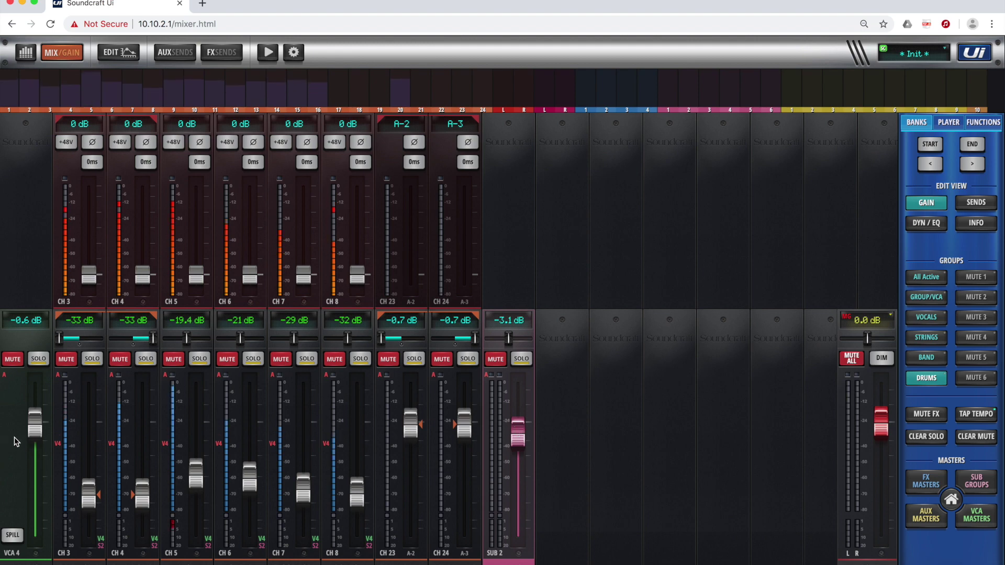
Cancel mute all, mute channels 23 and 24, and dim the main output.
left_click(34, 426)
left_click(523, 433)
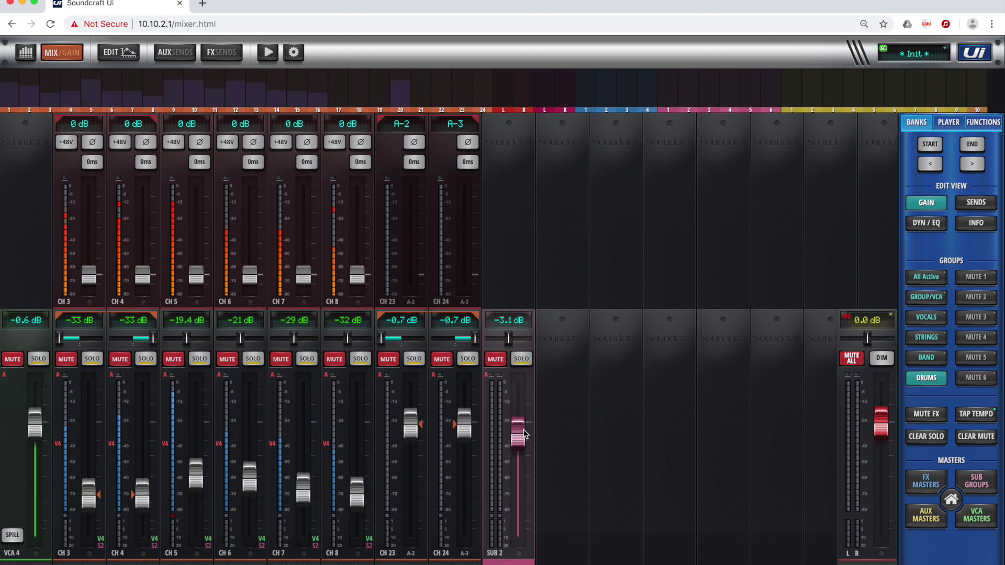
left_click(849, 360)
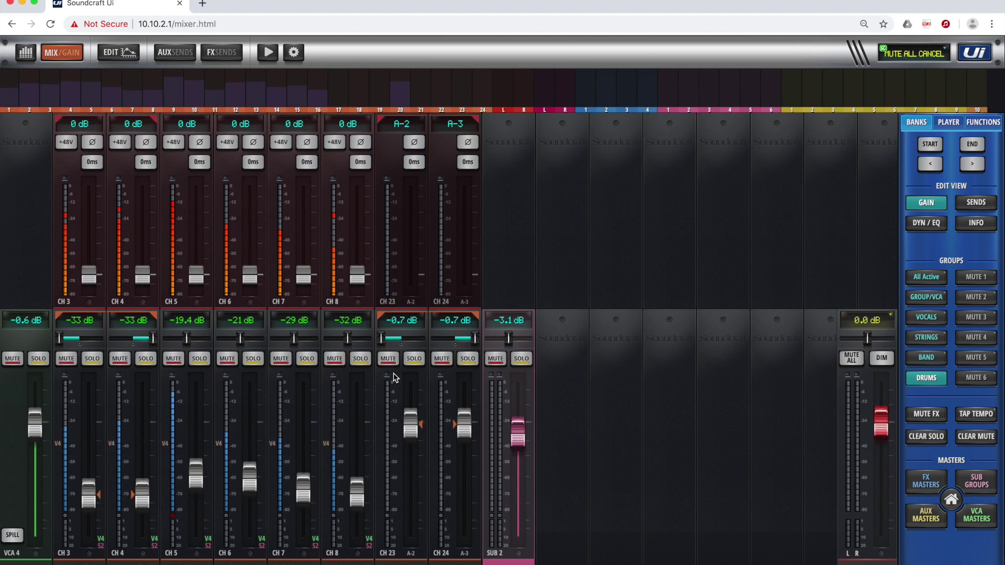
left_click(388, 359)
left_click(442, 359)
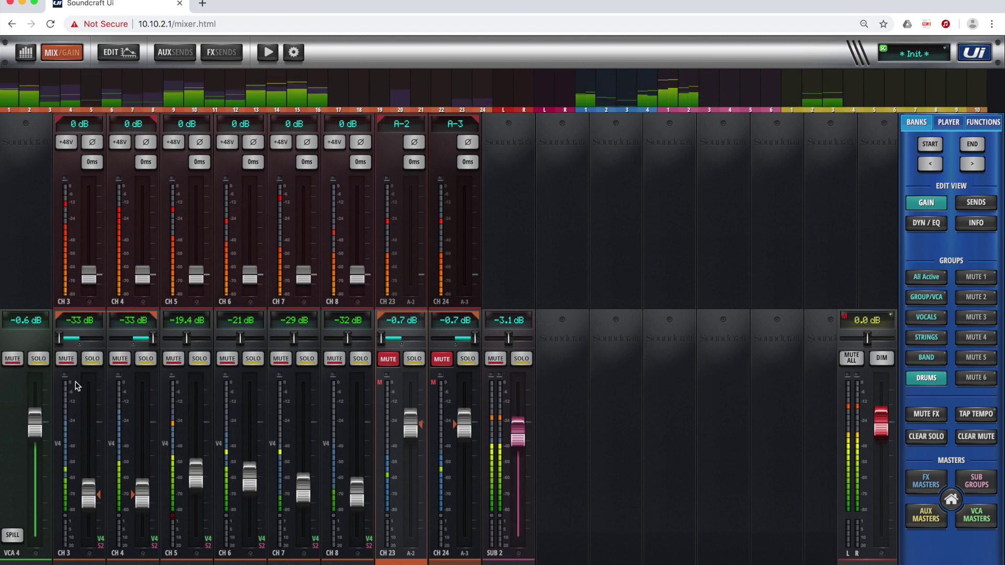
left_click(881, 358)
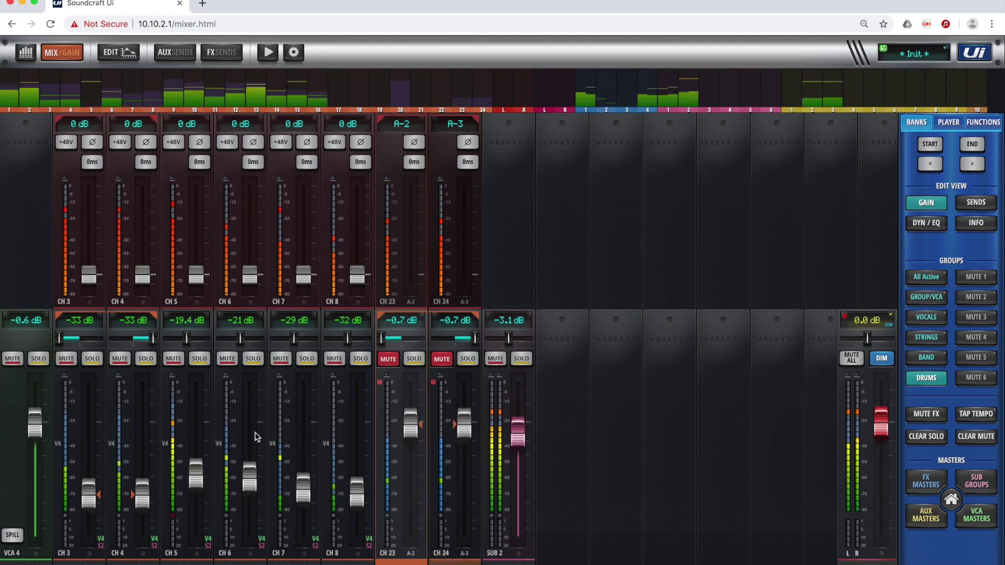
Adjust VCA 4 between 0.0 and -0.8 dB, mute all channels, and raise SUB 2 to -1.1 dB.
left_click(36, 424)
left_click_drag(36, 423, 36, 420)
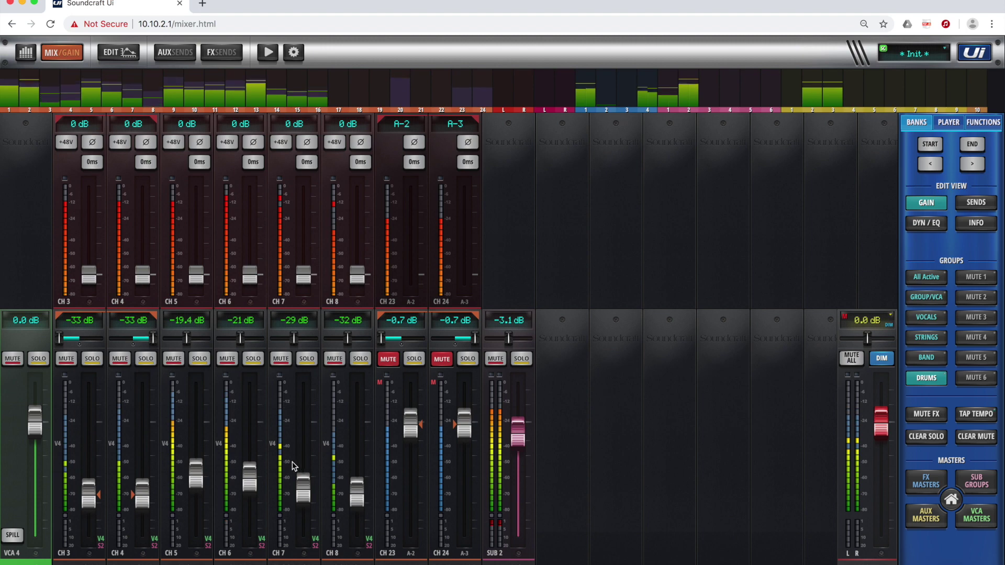
left_click_drag(37, 430, 41, 562)
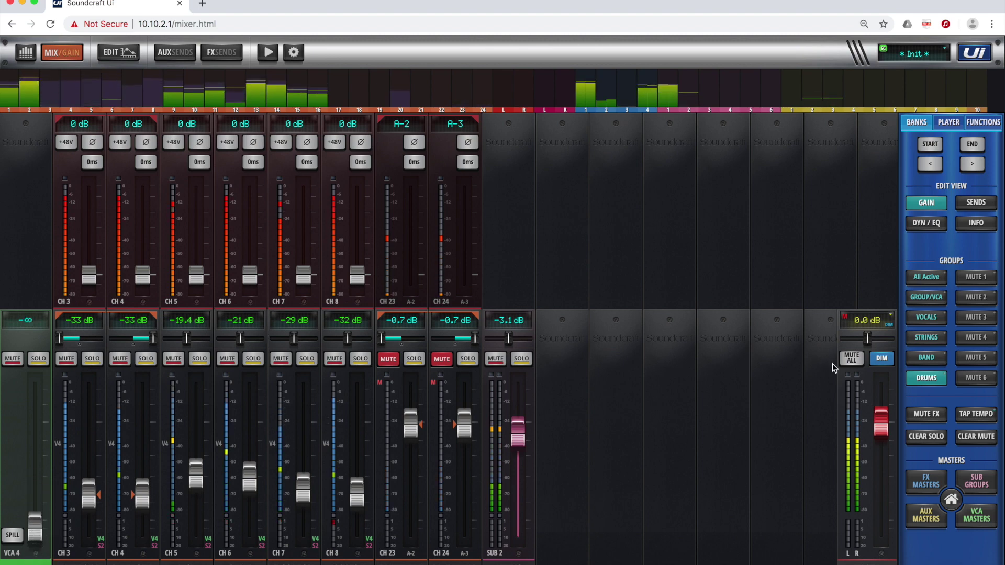
left_click(851, 358)
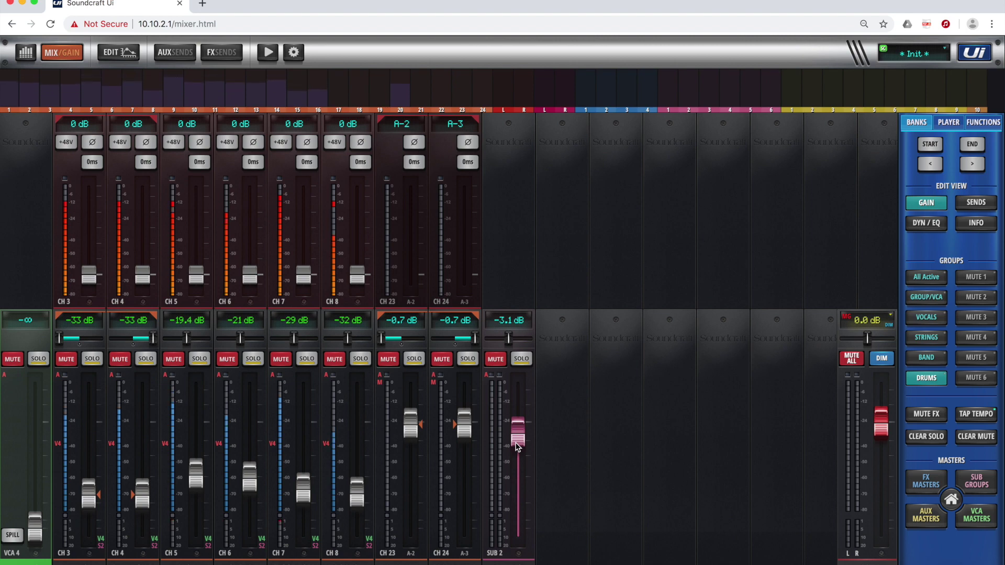
left_click_drag(517, 446, 525, 425)
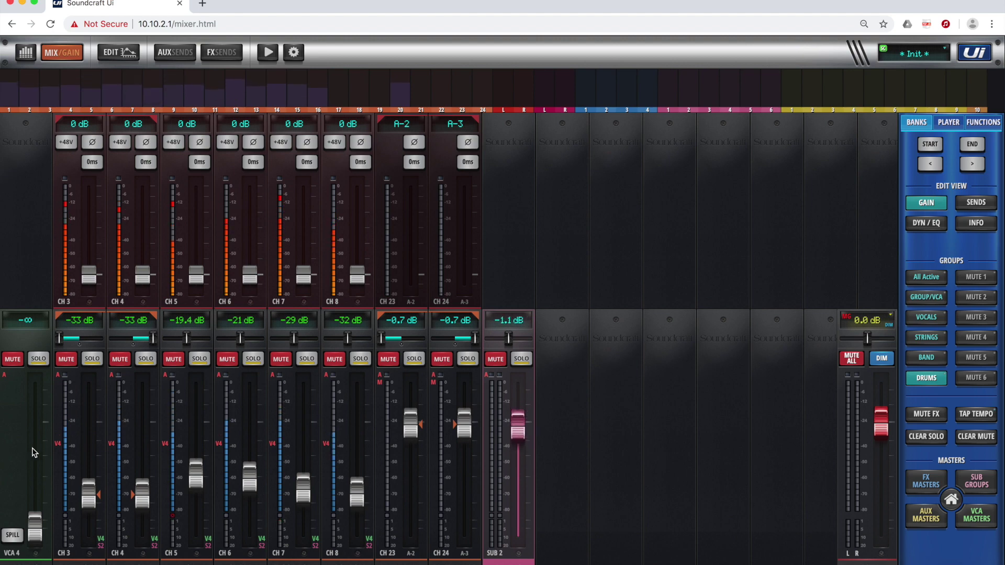
Raise VCA 4 from silence to its +10 dB maximum.
left_click_drag(46, 473, 48, 425)
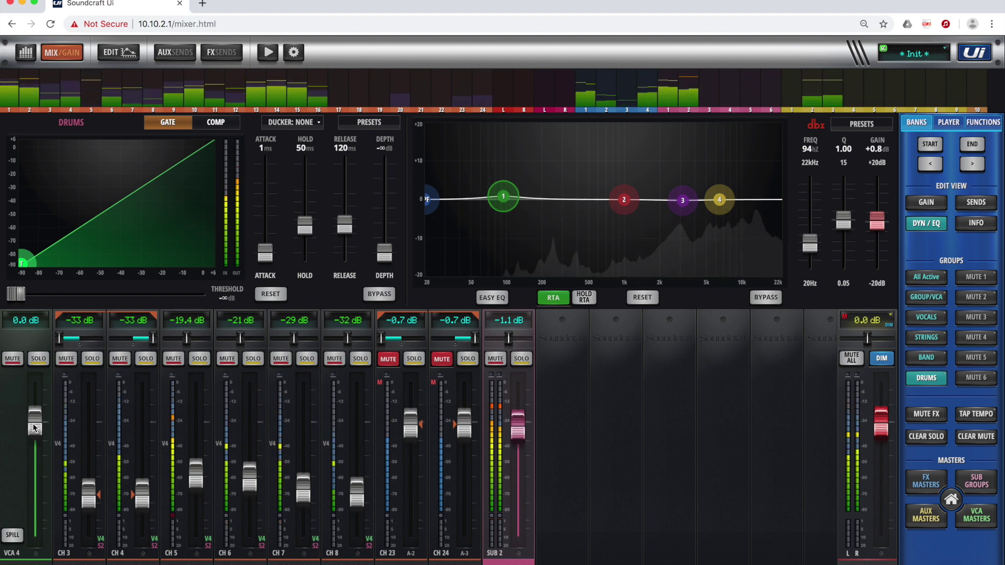
left_click(214, 123)
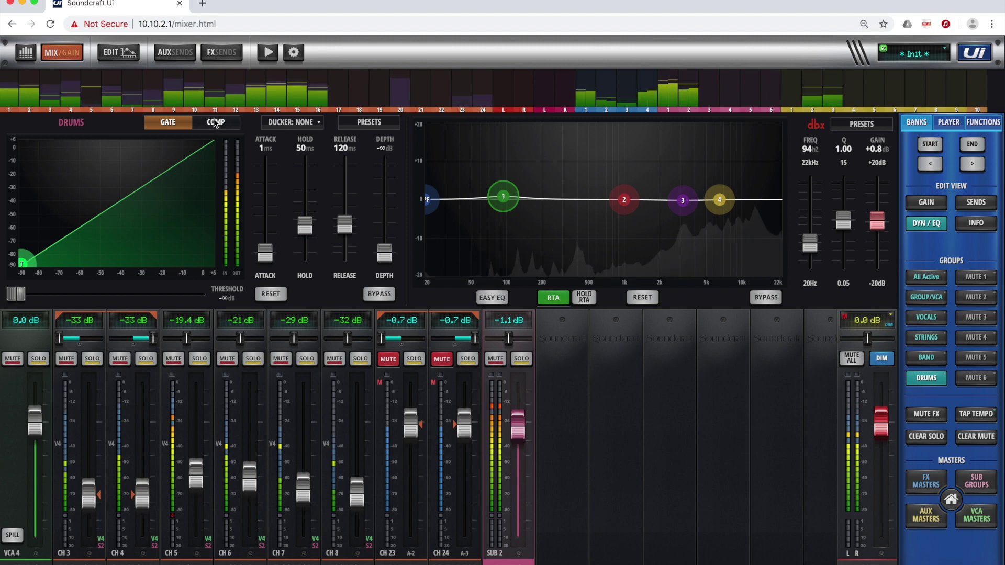
left_click(38, 425)
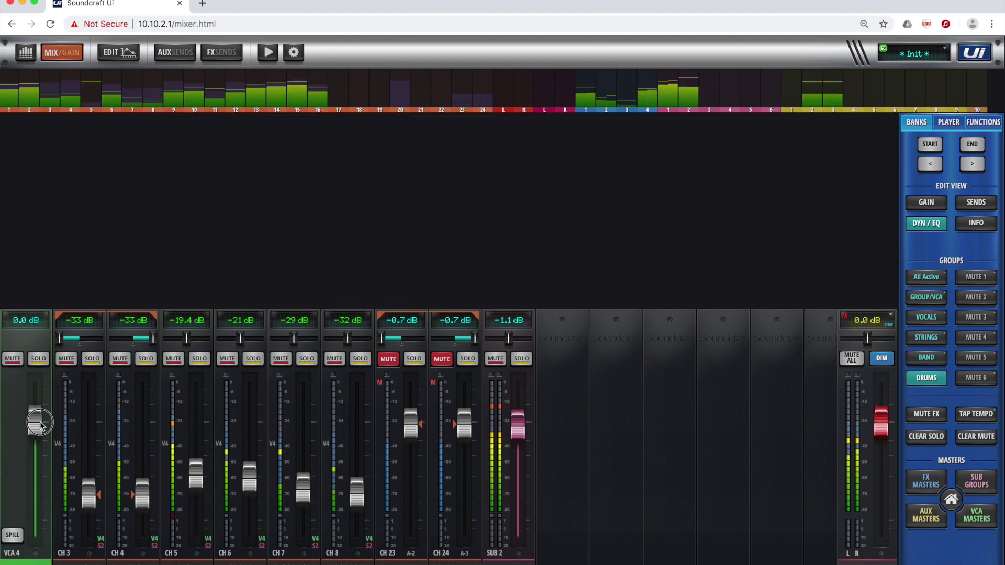
left_click_drag(40, 425, 43, 347)
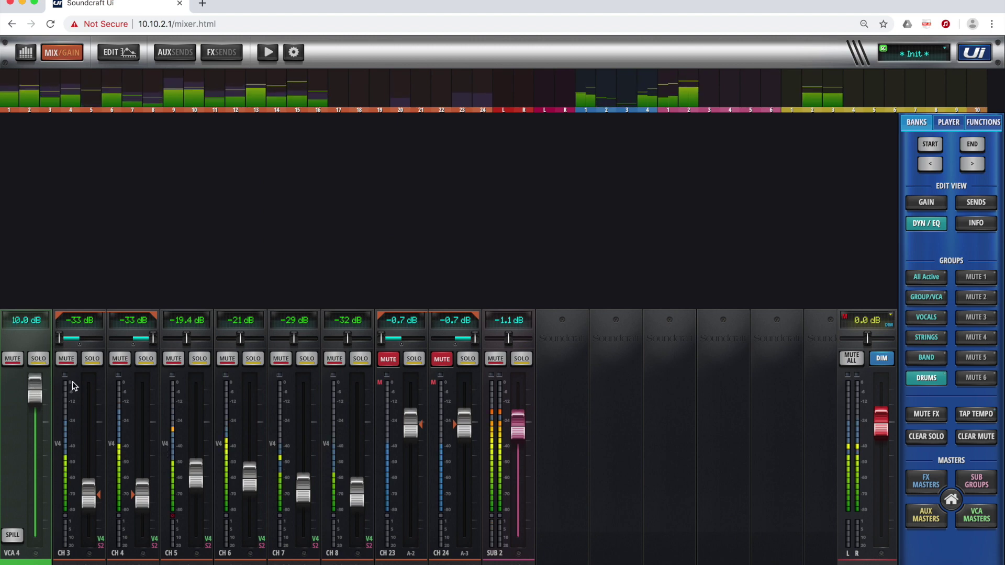
Set the SUB 2 Drums compressor threshold to -47.6 dB and lower SUB 2 to -15.7 dB.
left_click(520, 422)
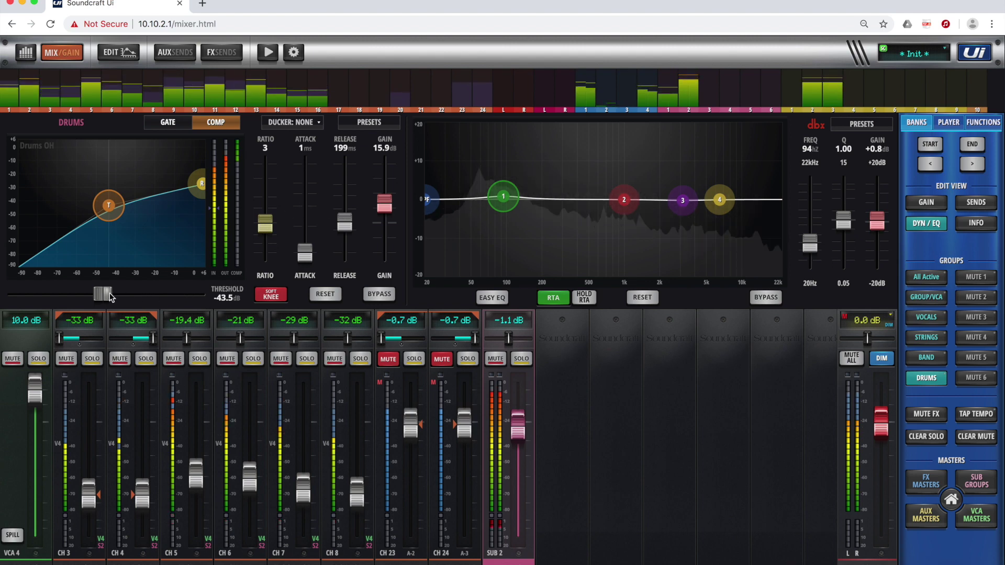
left_click_drag(108, 293, 101, 296)
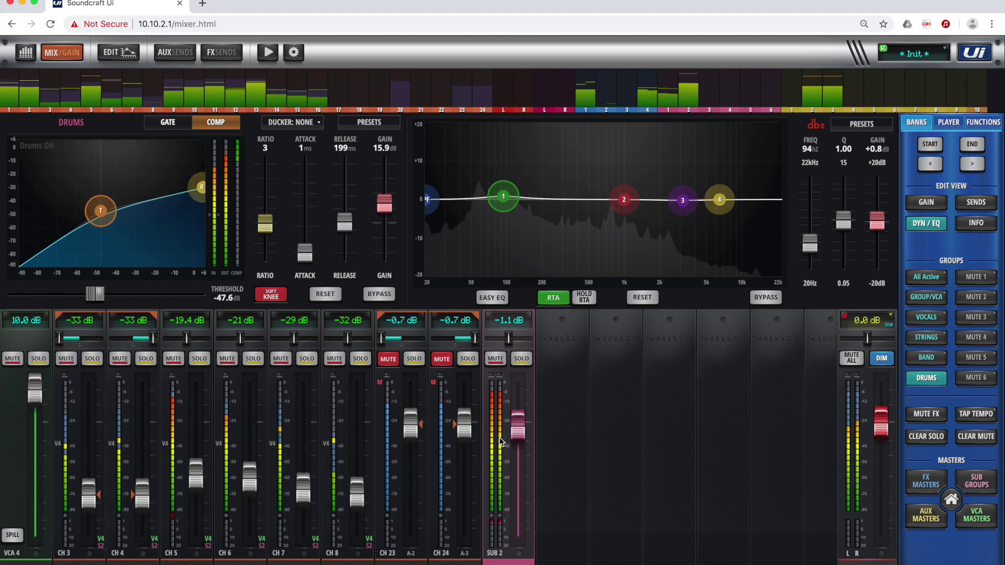
left_click_drag(517, 432, 518, 478)
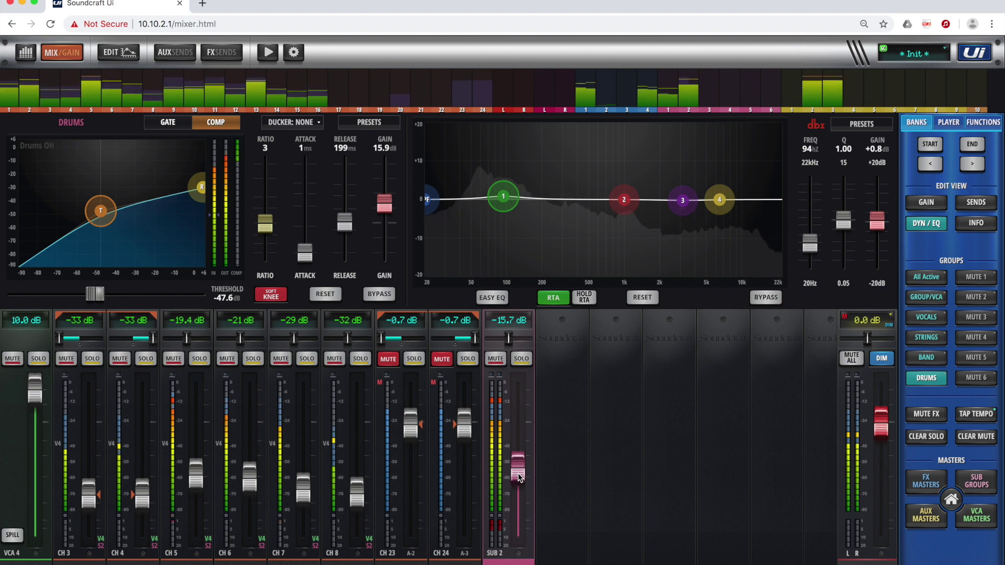
Bring VCA 4 to about 0 dB, sweep SUB 2 from +10 to -56 dB, and settle it near 0 dB.
left_click_drag(35, 403, 37, 436)
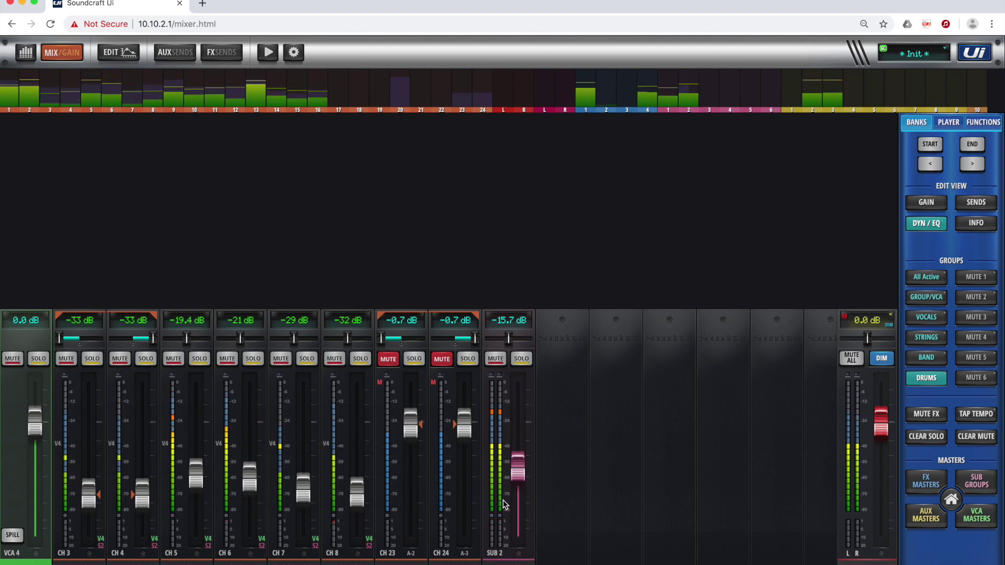
left_click(519, 469)
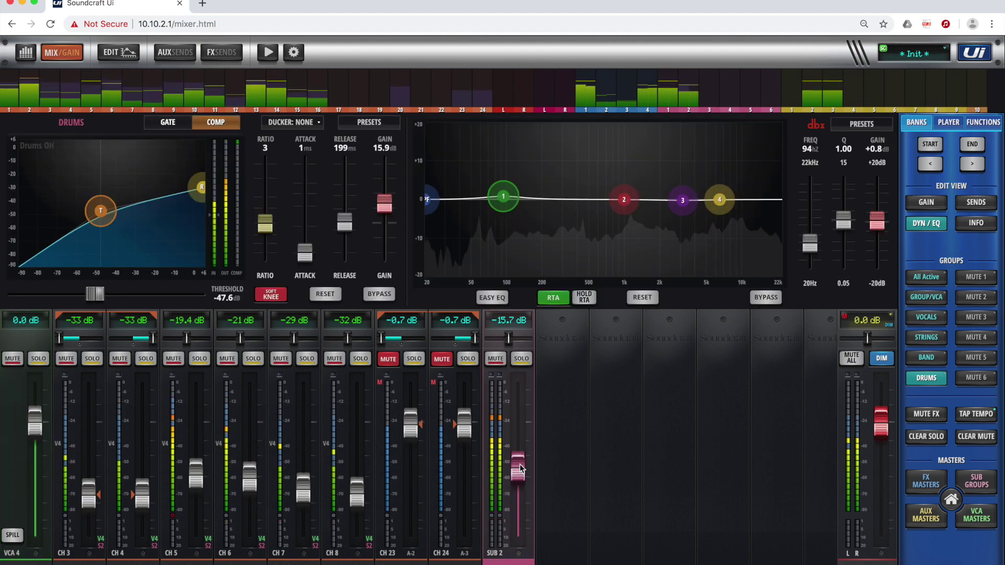
left_click_drag(520, 466, 532, 378)
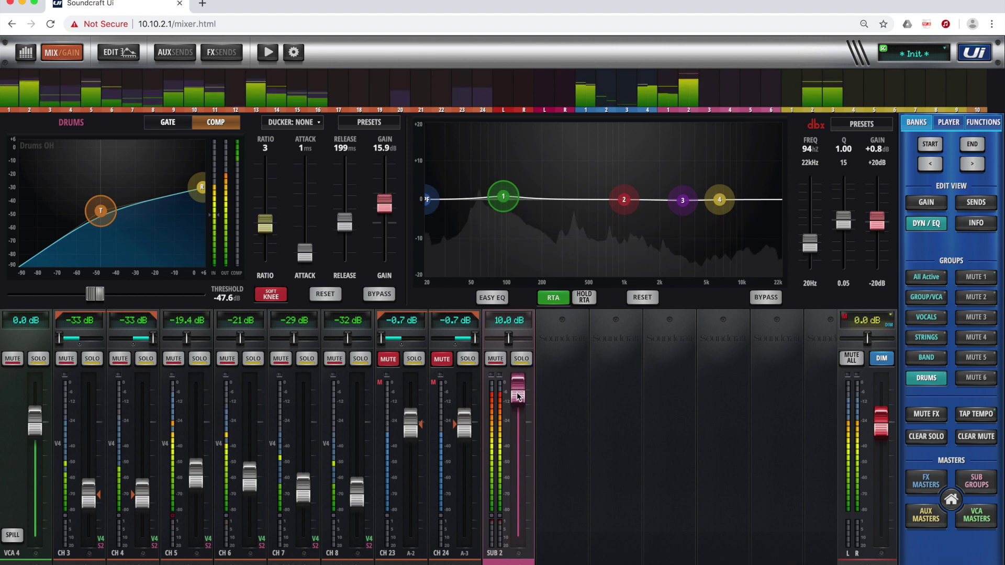
left_click_drag(517, 518, 518, 522)
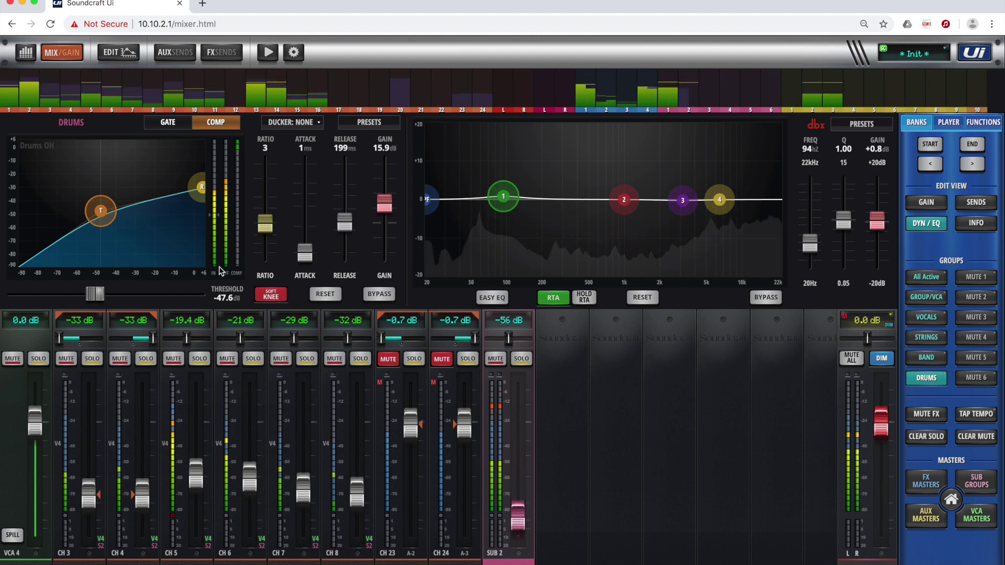
left_click_drag(519, 465, 522, 426)
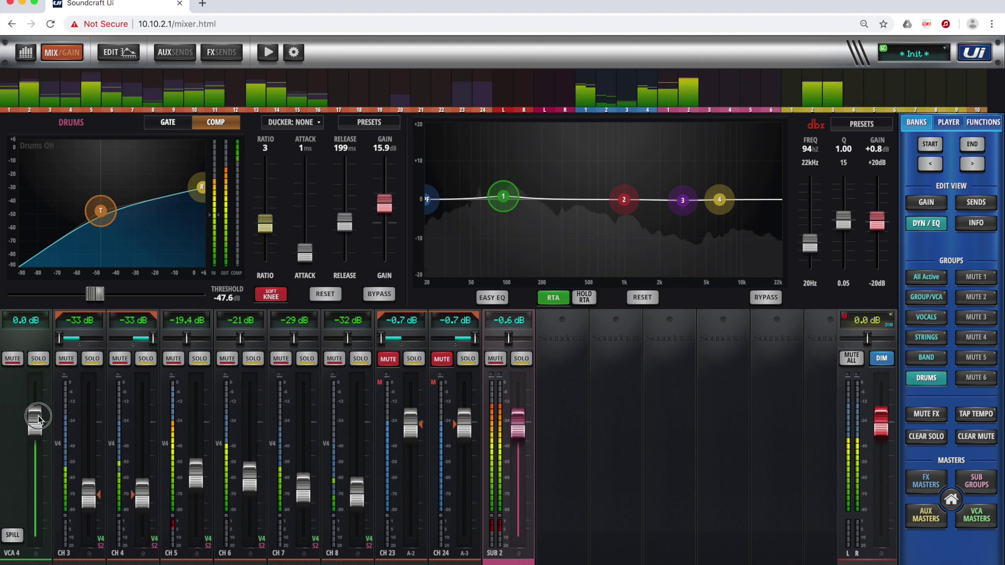
Sweep VCA 4 down to -20 dB, leave it at 0 dB, and mute all channels.
left_click_drag(39, 418, 52, 373)
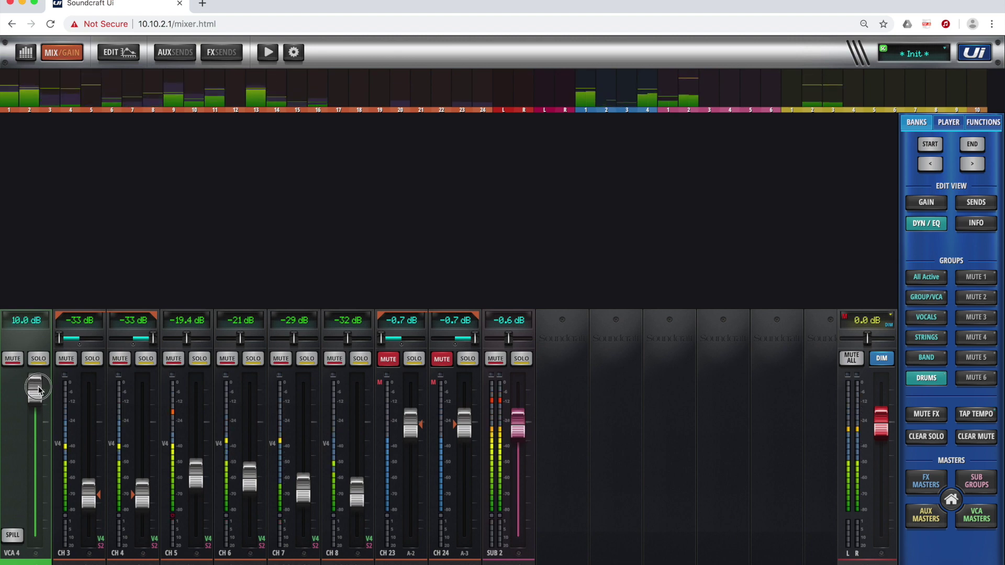
left_click(38, 474)
left_click_drag(38, 474, 41, 476)
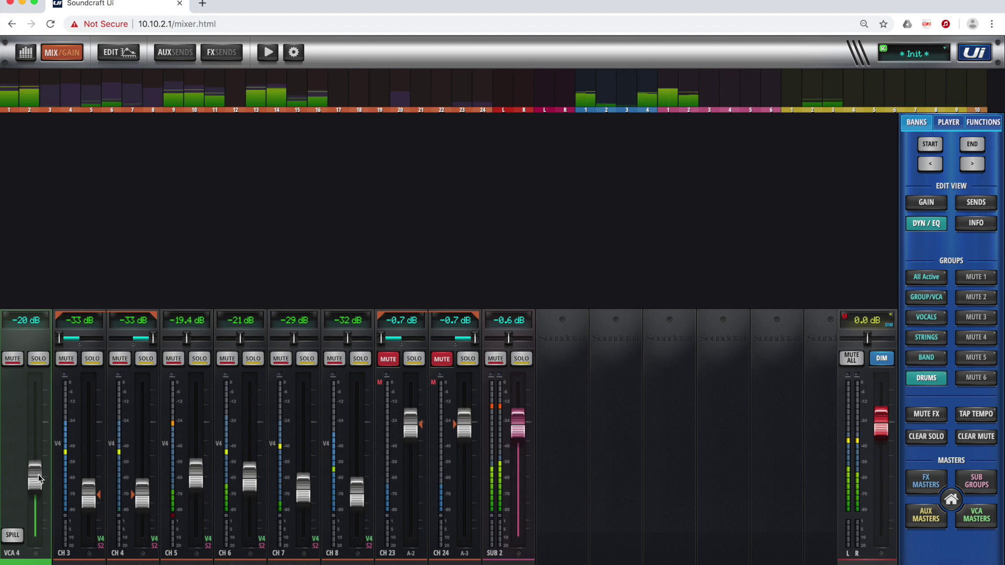
left_click_drag(39, 478, 49, 419)
left_click(852, 358)
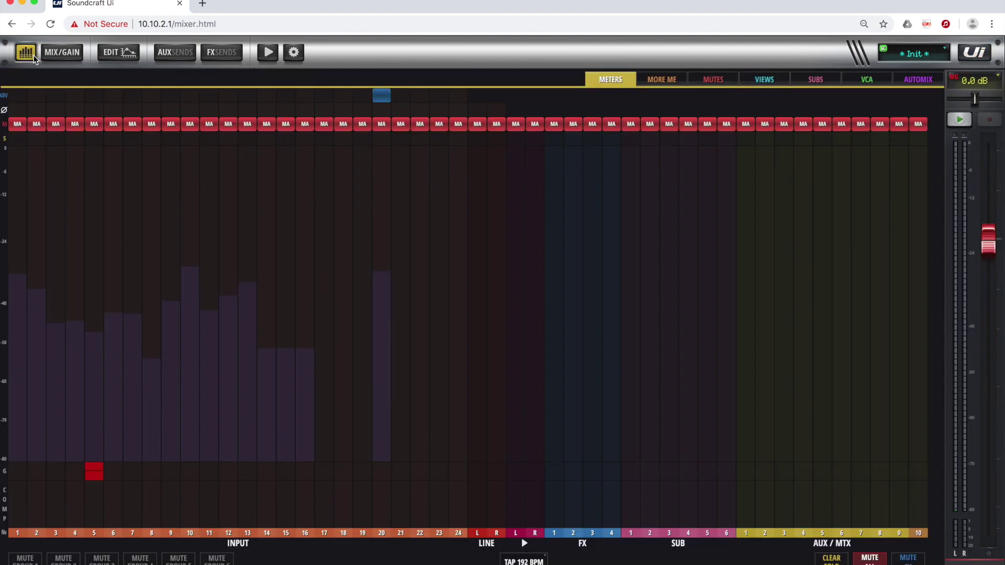
Inspect the mute group assignments on the MUTES page.
left_click(720, 81)
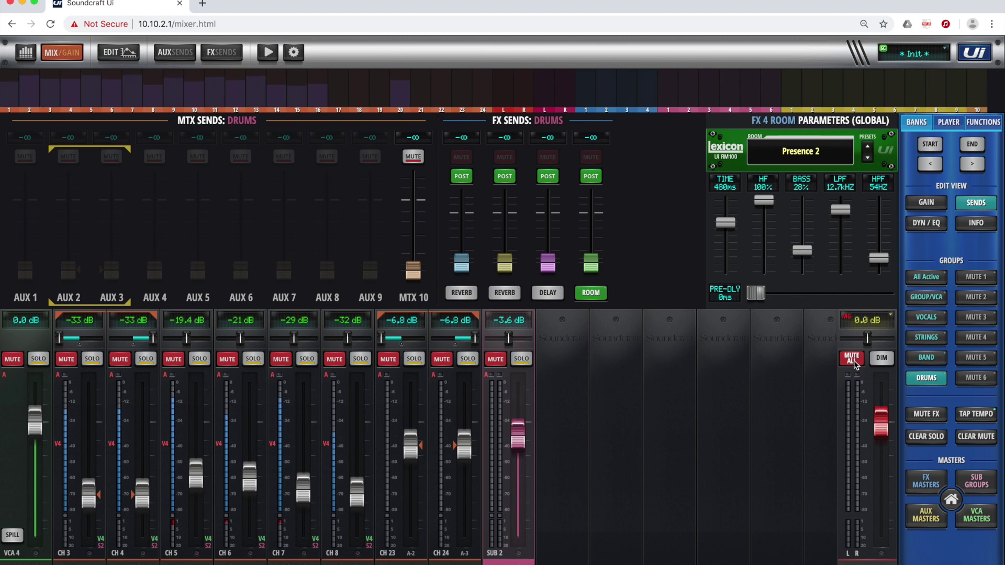
Show the six VCA masters, cancel the global mute, and dim the main output.
left_click(927, 297)
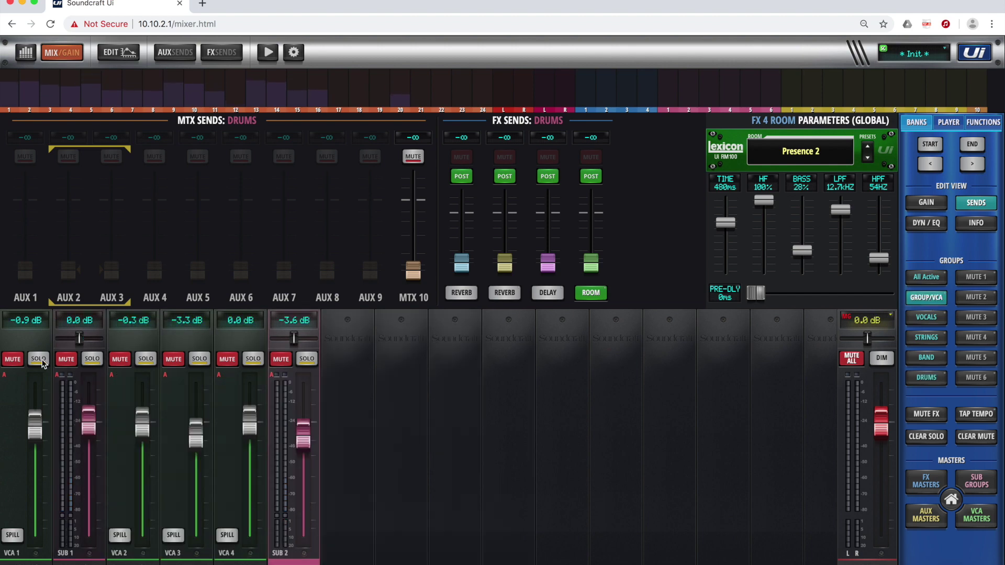
left_click(69, 362)
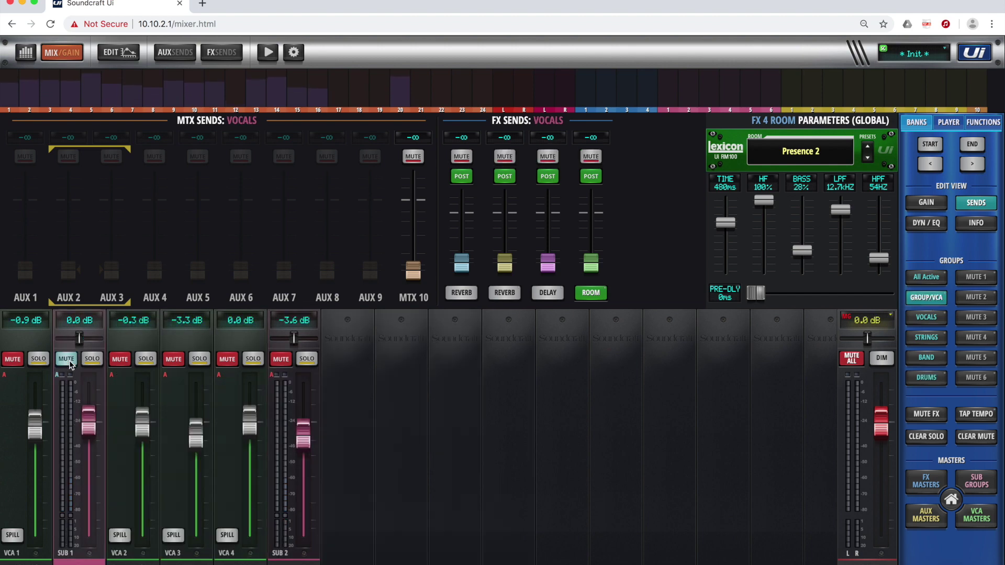
left_click(69, 362)
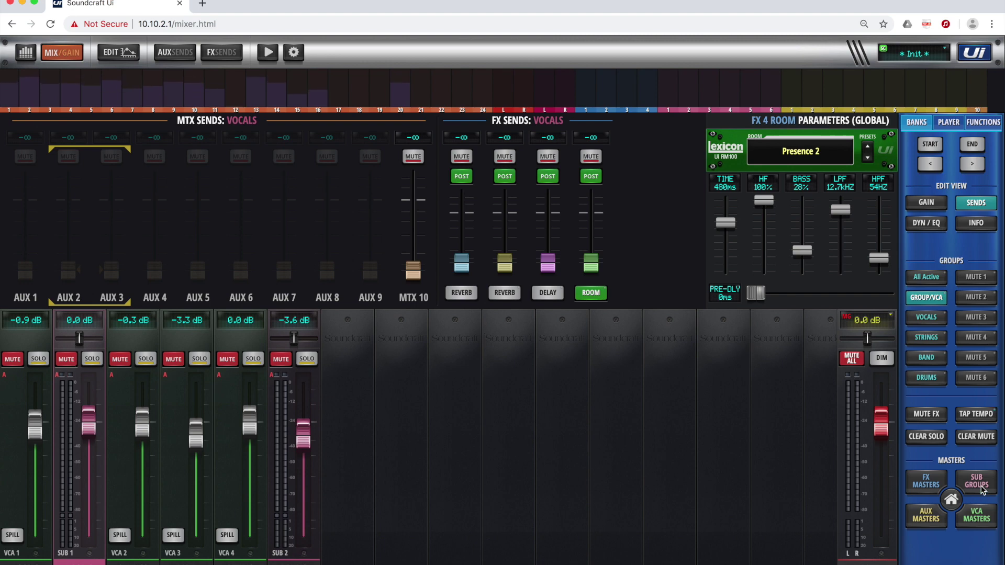
left_click(977, 513)
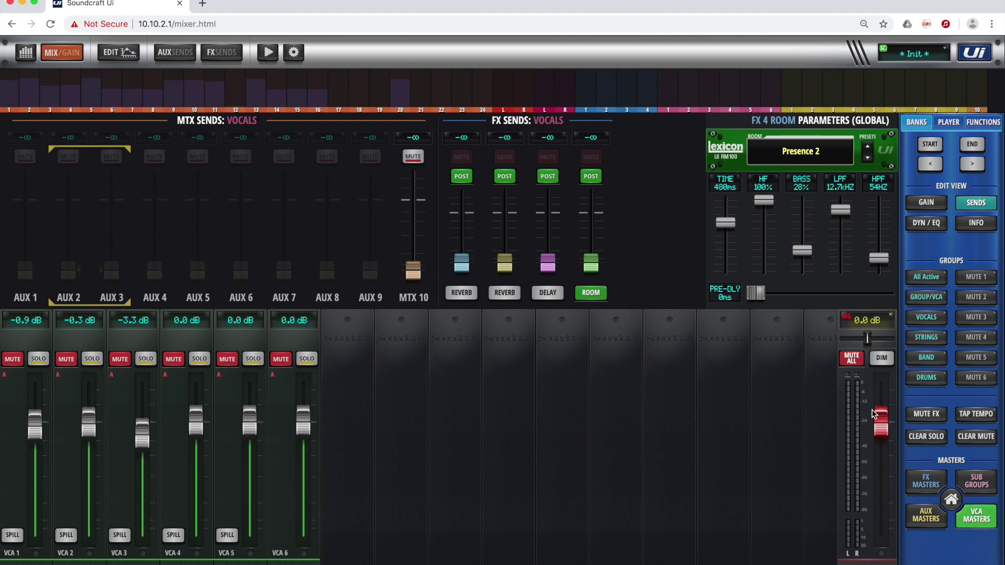
left_click(859, 367)
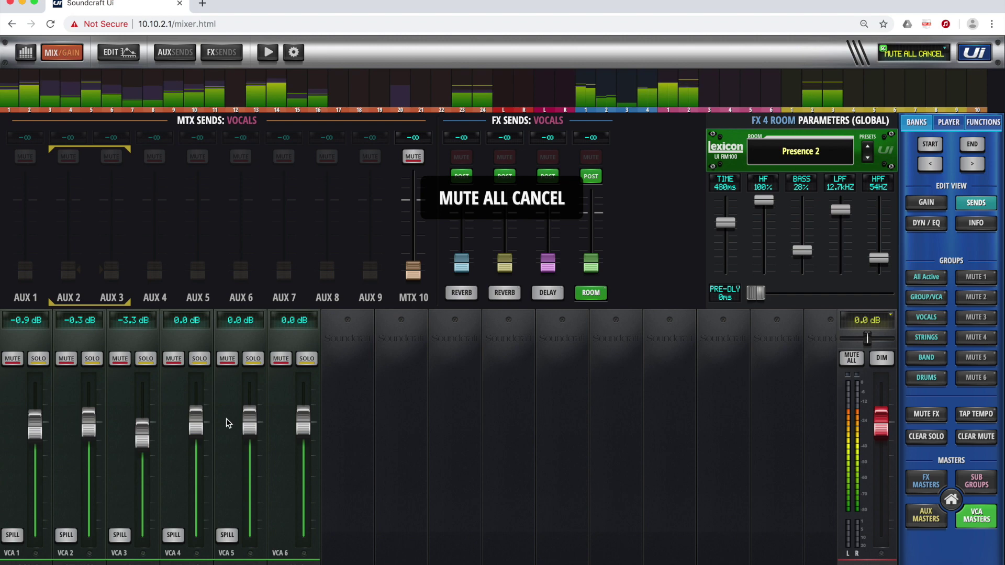
left_click(890, 361)
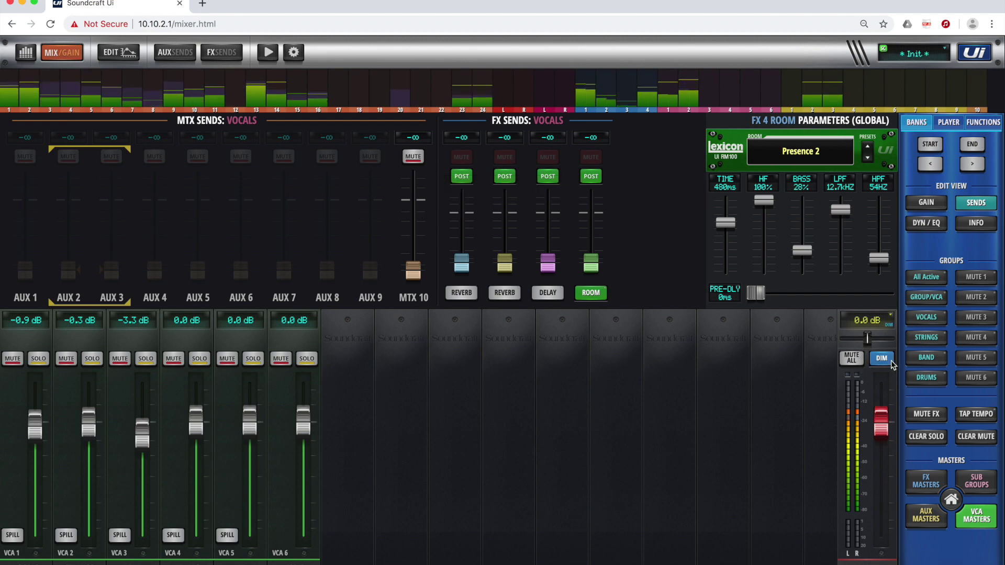
Mute VCA 1, VCA 2, VCA 3, VCA 4 and VCA 5.
left_click(12, 359)
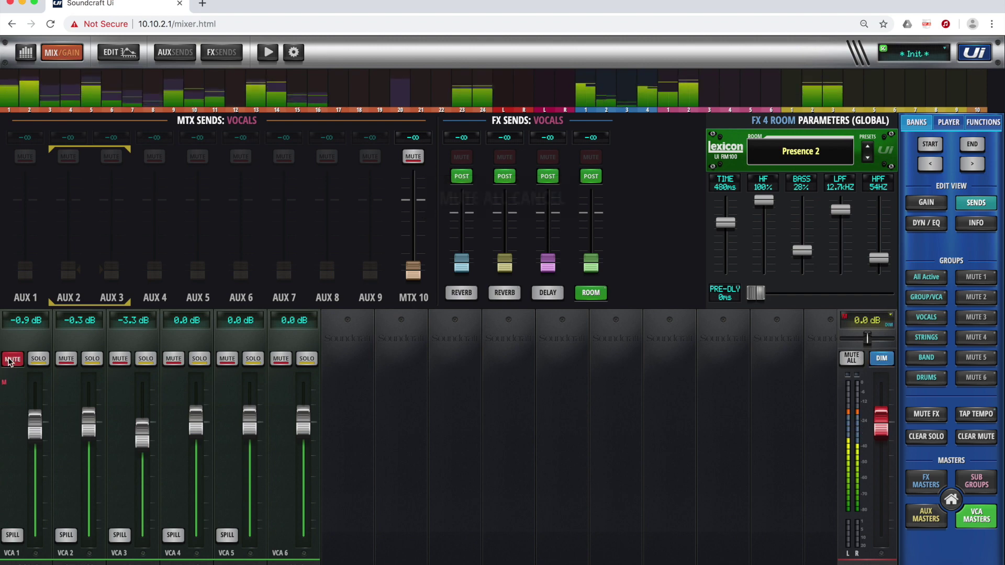
left_click(67, 360)
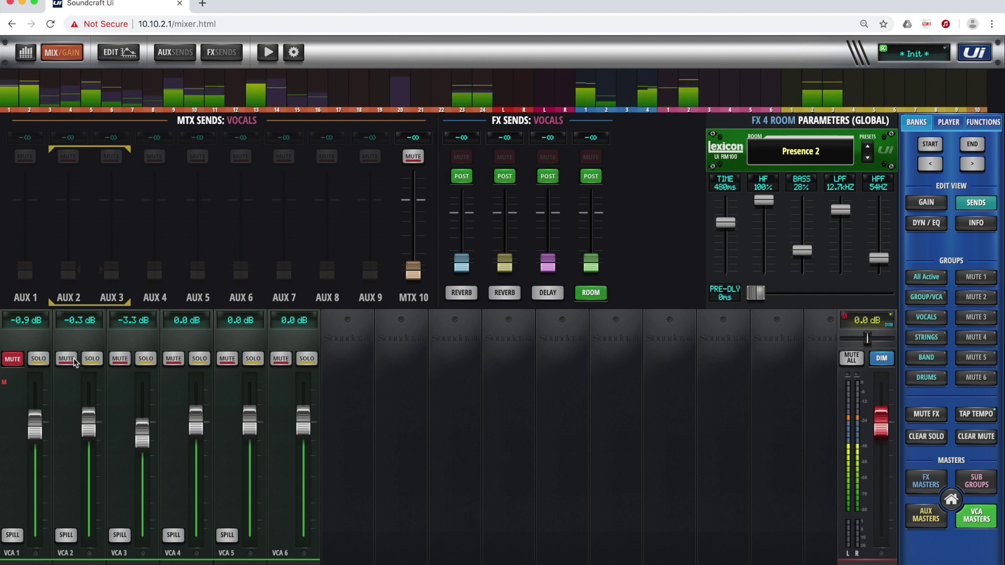
left_click(119, 360)
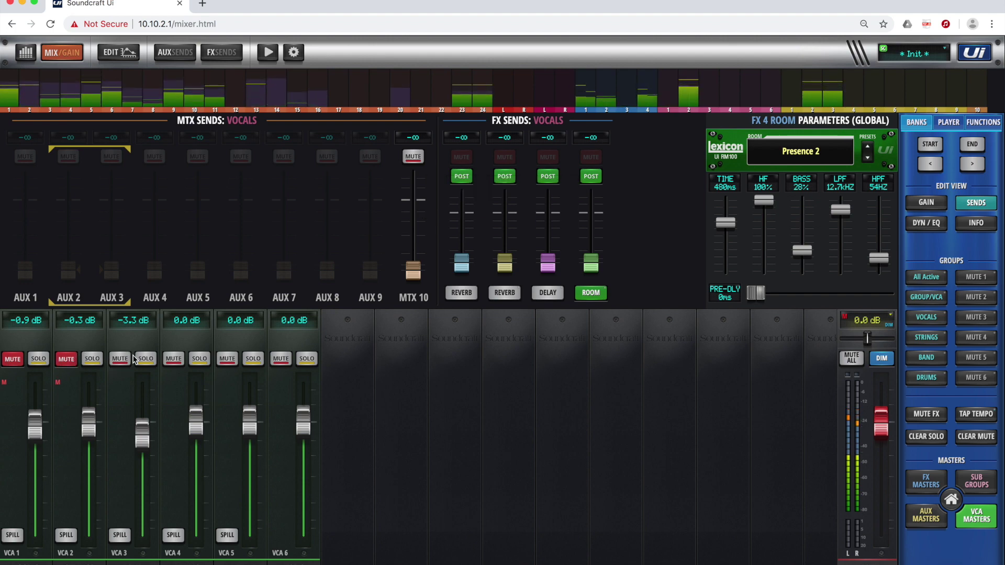
left_click(172, 360)
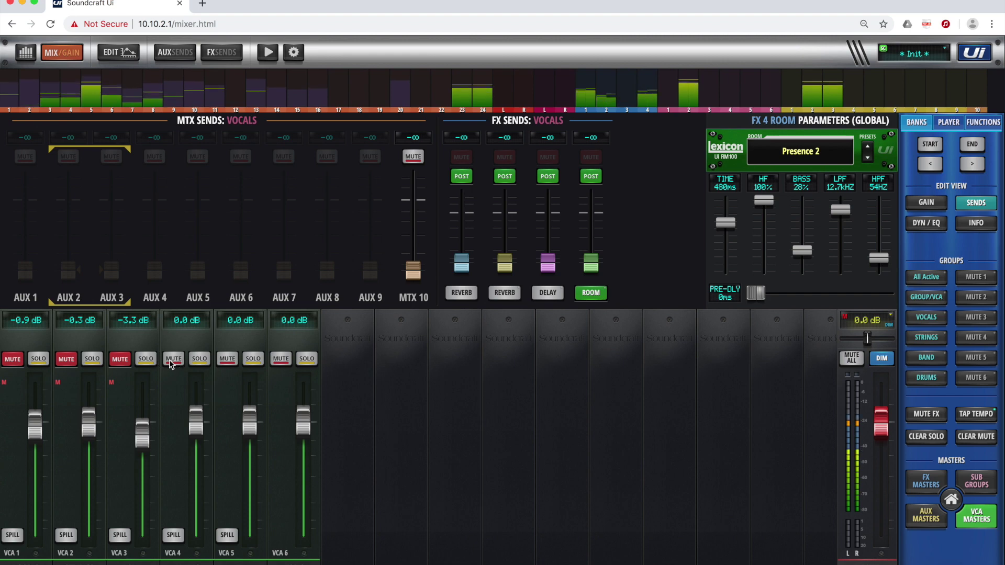
left_click(220, 364)
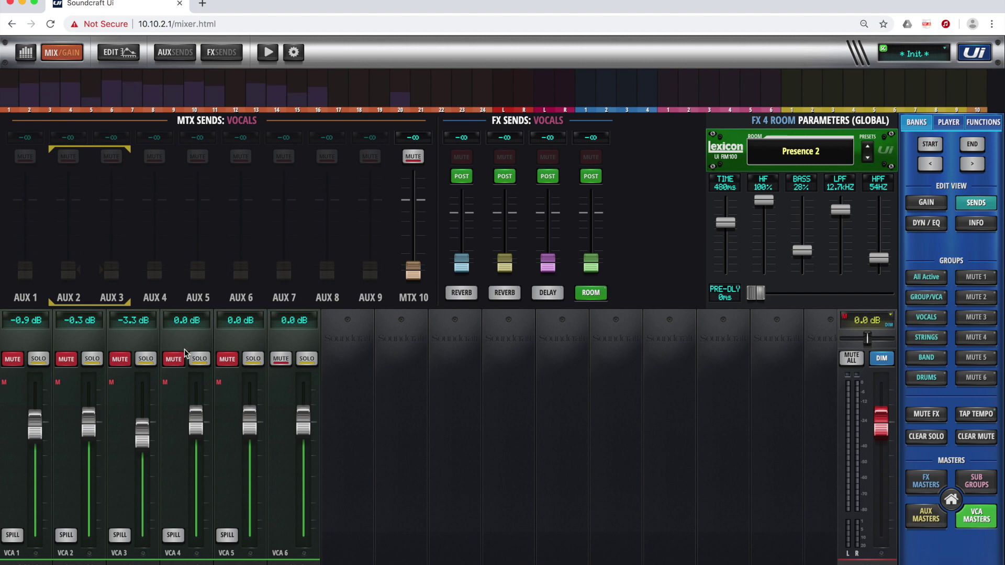
left_click(227, 359)
left_click(227, 358)
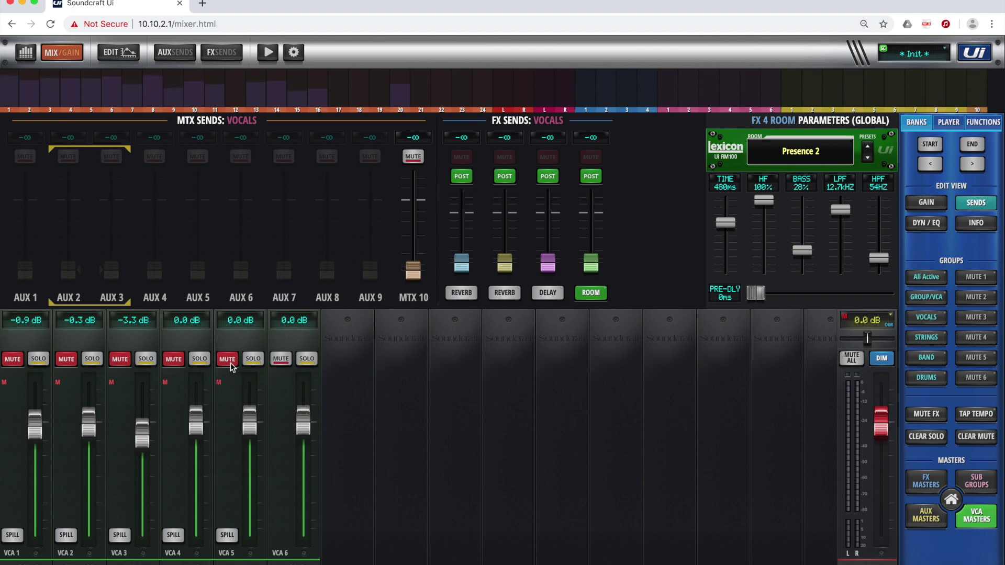